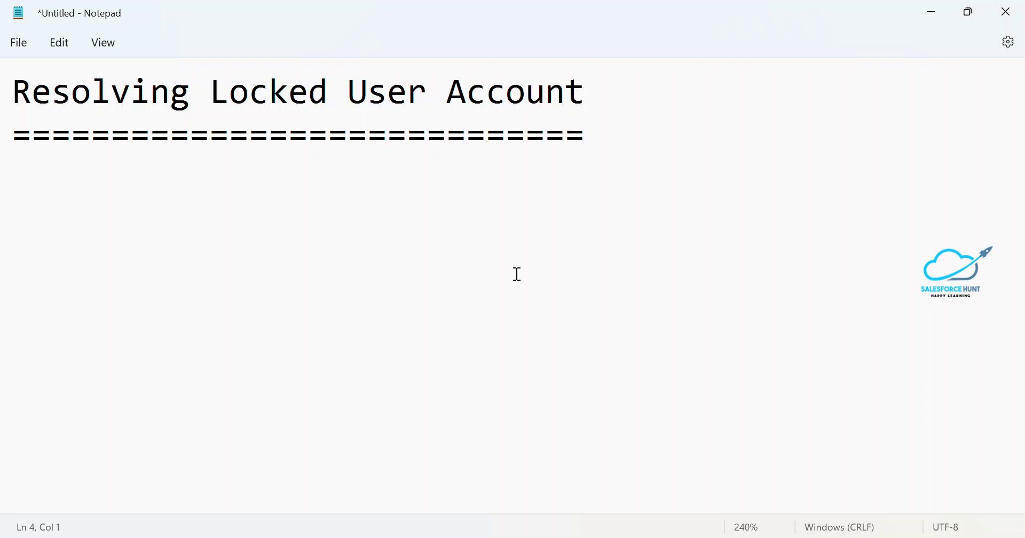
Switch from the Notepad notes to the Salesforce All Users list in Chrome.
key(alt+Tab)
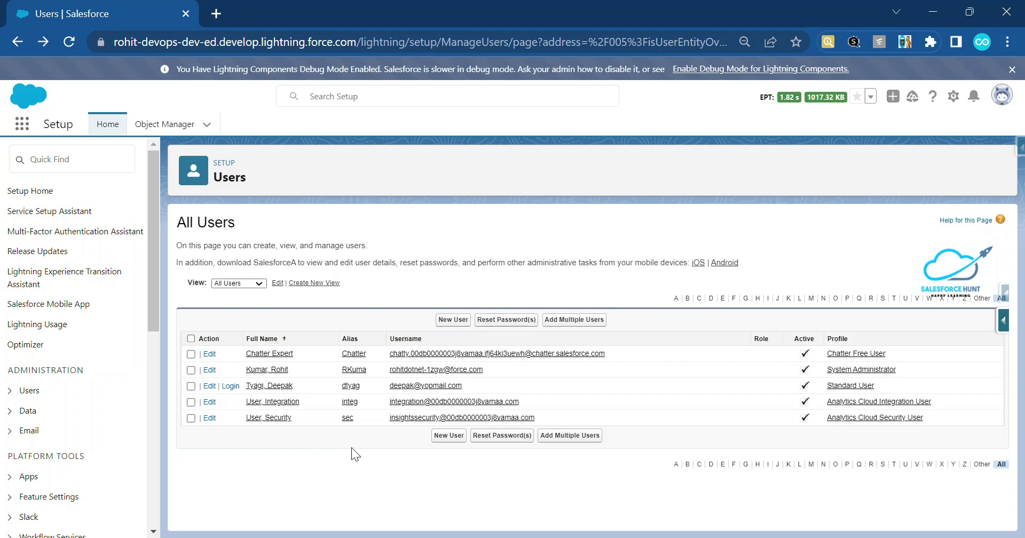
Open the Standard User's record and log in as that user.
click(268, 386)
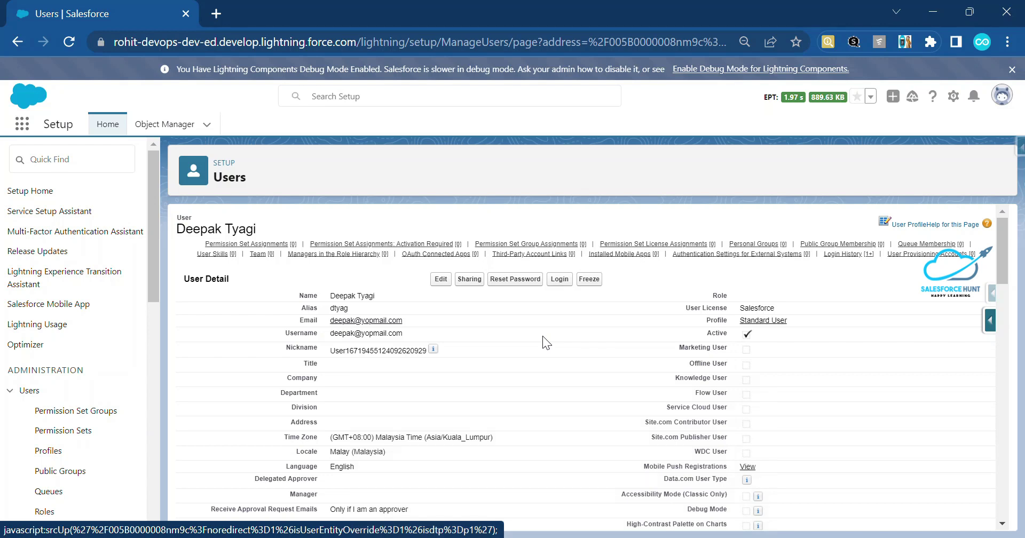
click(560, 282)
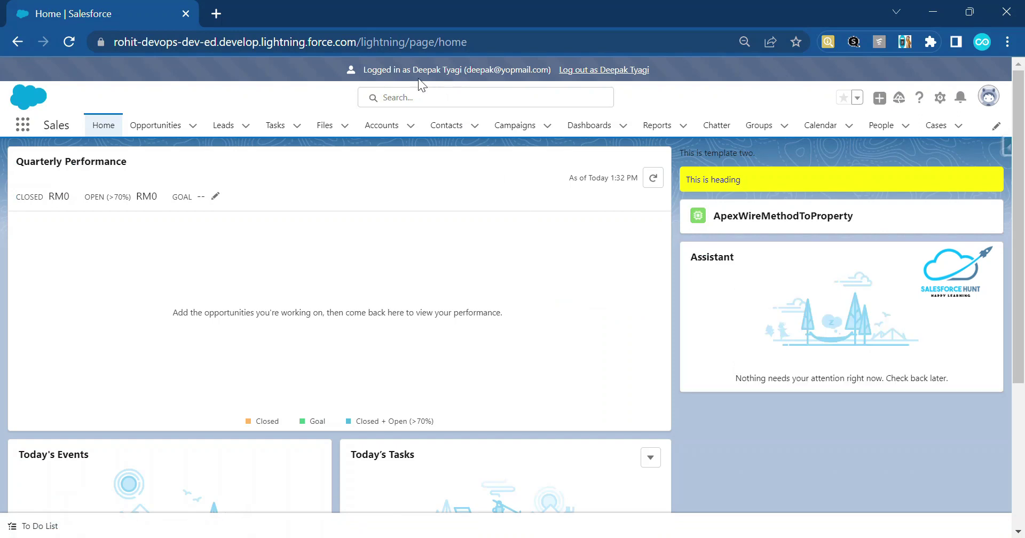
End the Standard User session with the 'Log out as' link in the top banner.
drag(414, 72, 662, 60)
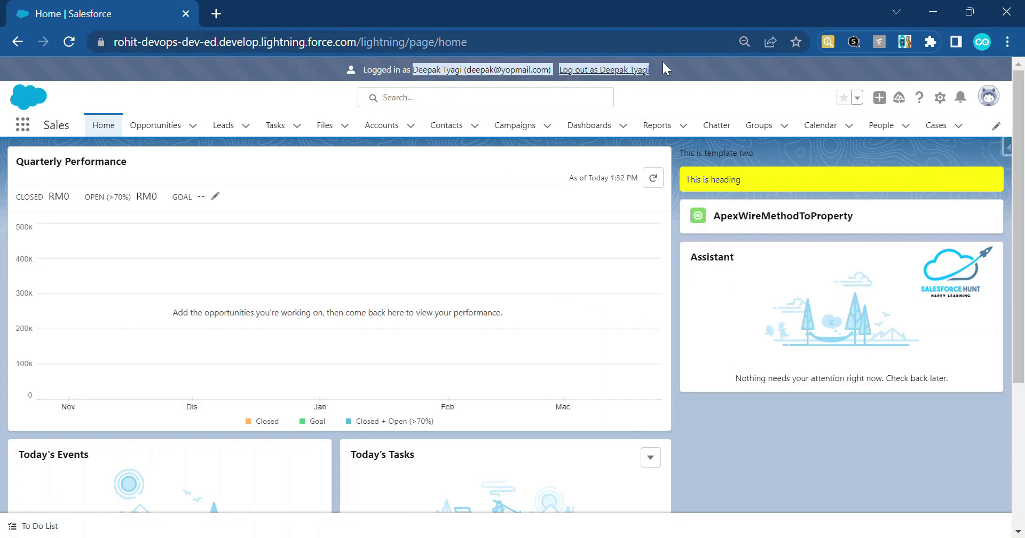
click(703, 70)
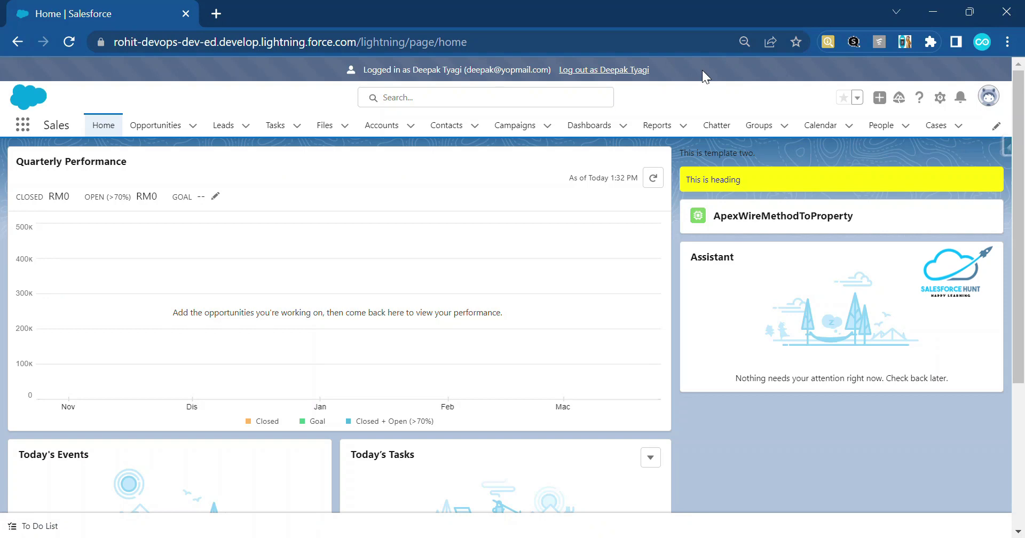
click(604, 75)
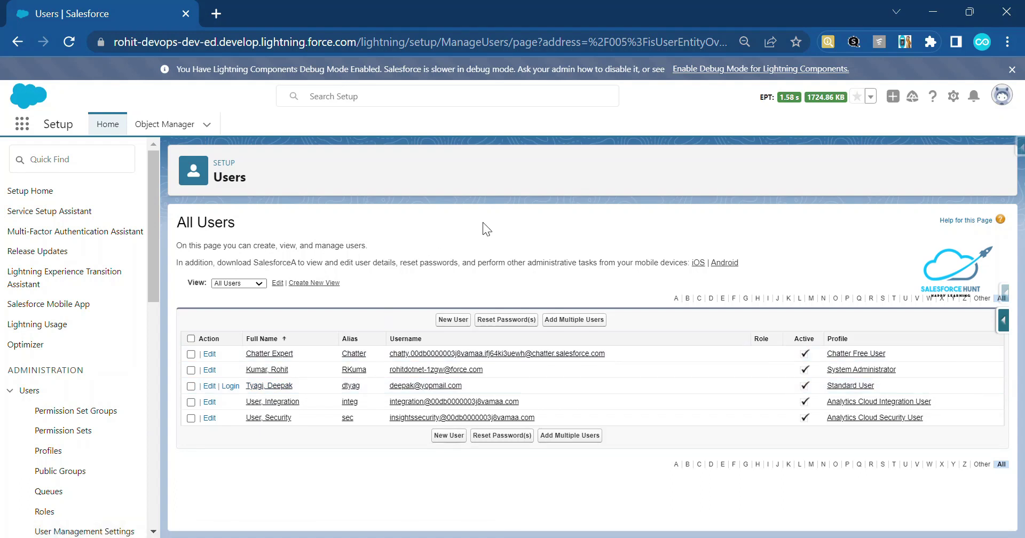
Open the Standard User's detail page and check its Login History showing one successful login.
click(266, 391)
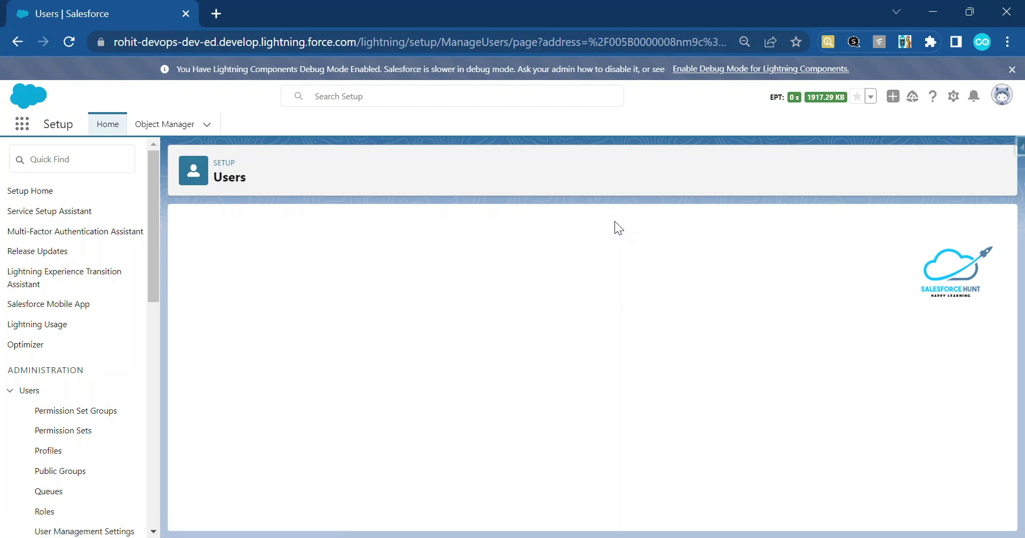
mouse_move(373, 244)
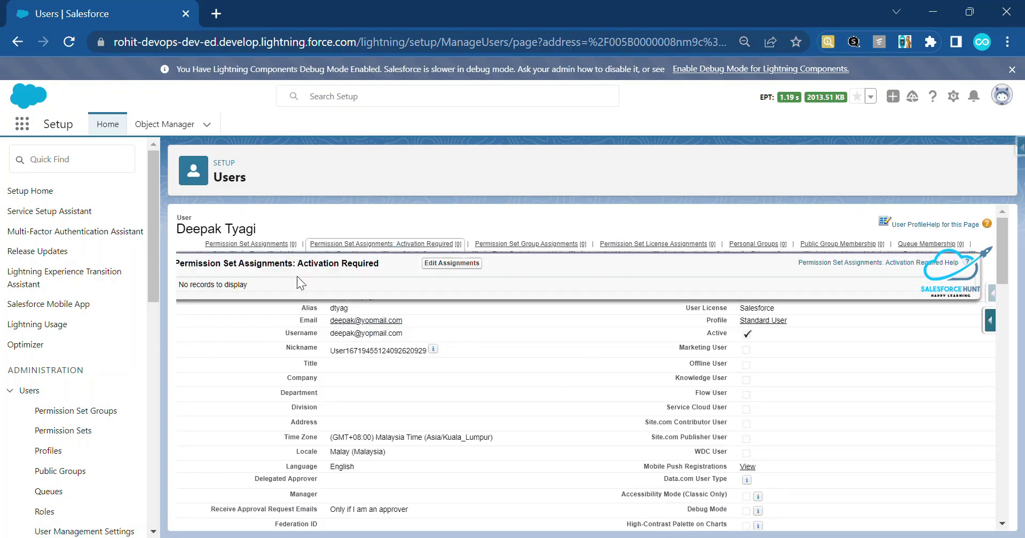
scroll(495, 354, down, 15)
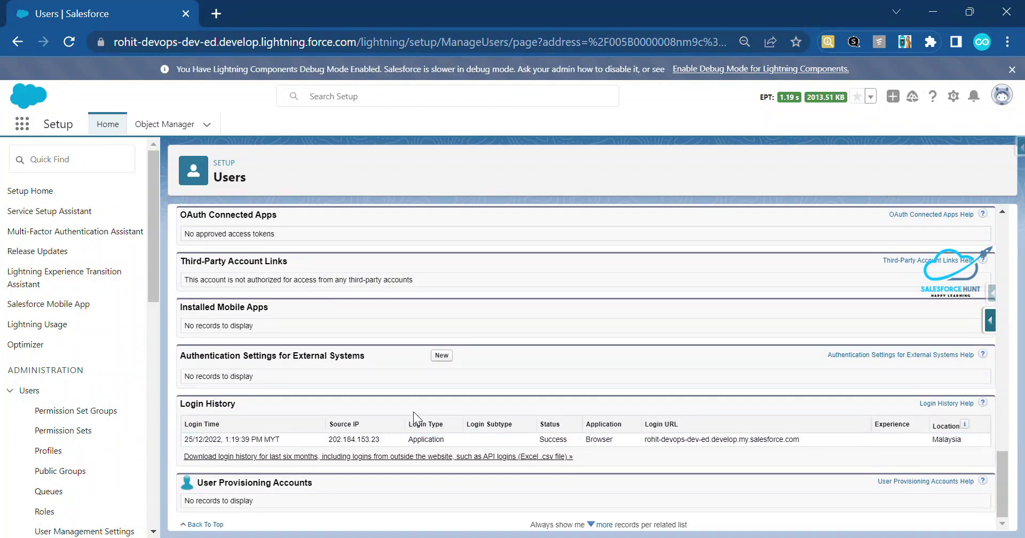
scroll(414, 412, up, 15)
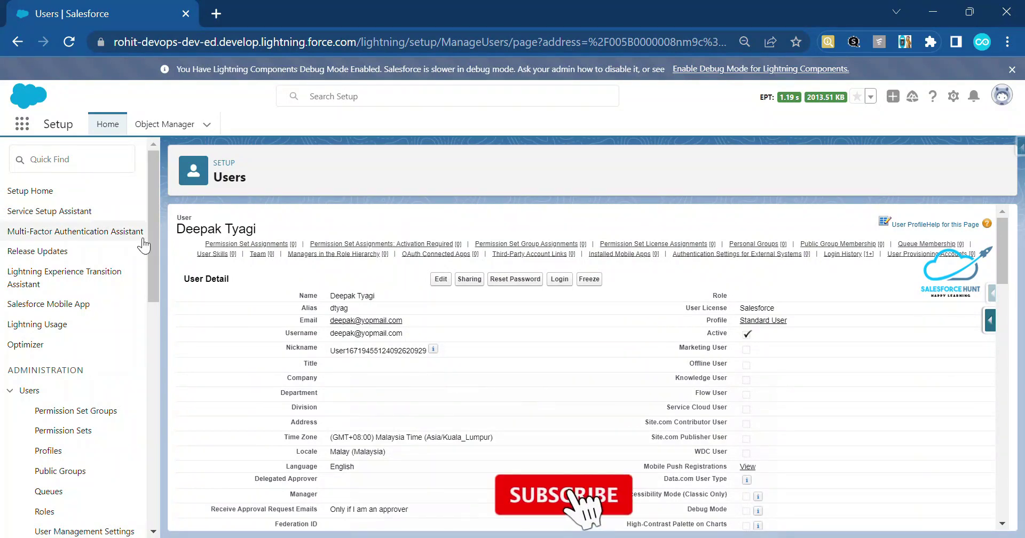
click(70, 169)
Set Maximum invalid login attempts to 3 in Password Policies and save.
text(password)
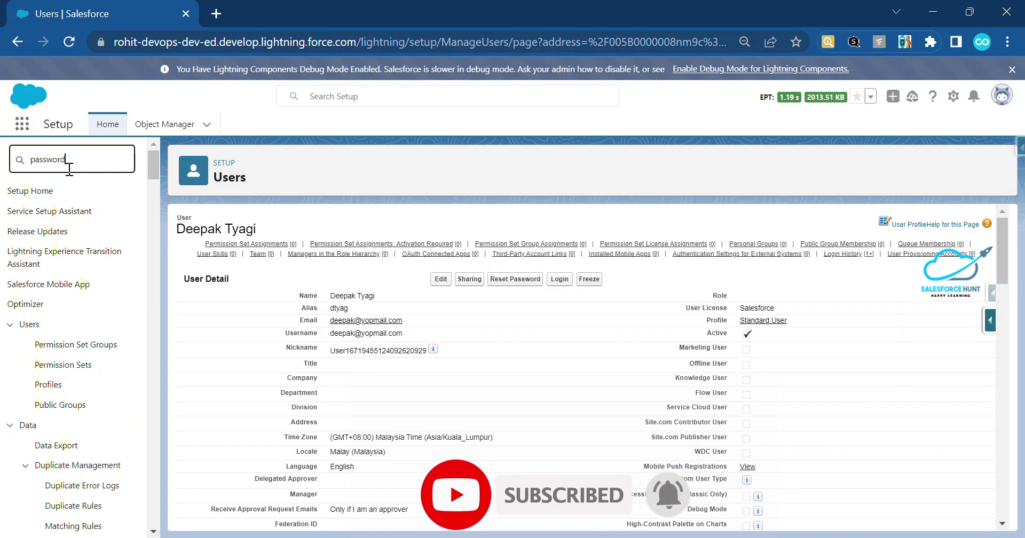
click(72, 233)
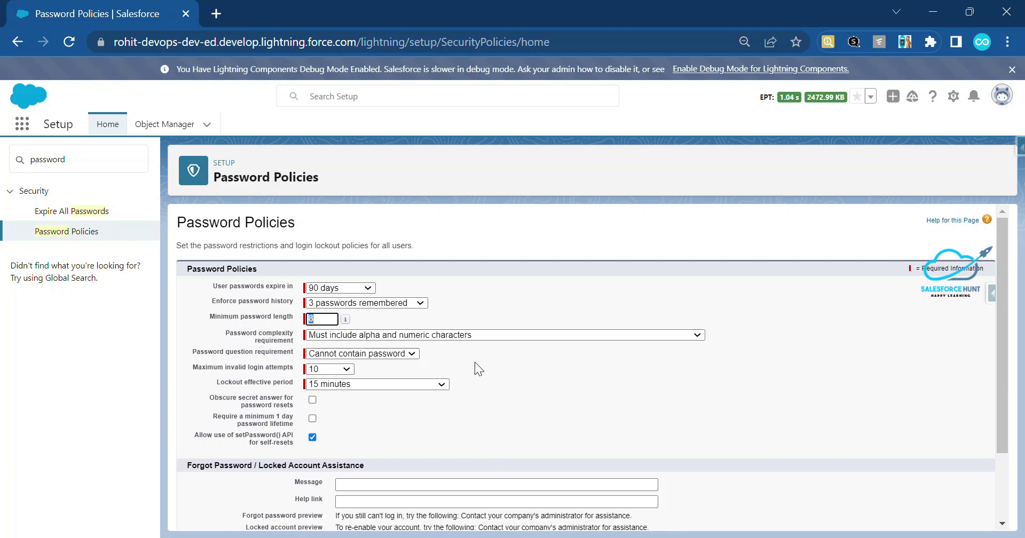
click(339, 371)
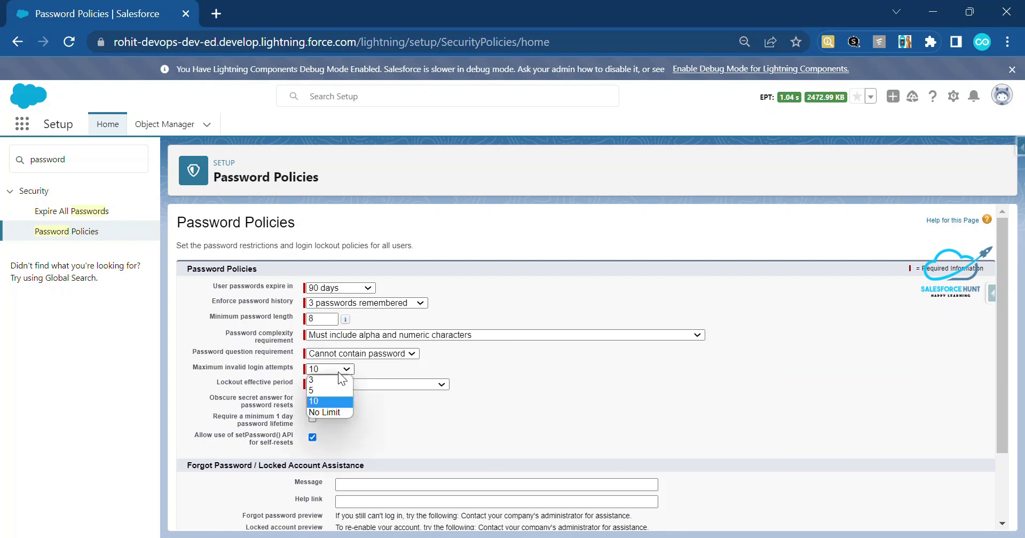
click(337, 380)
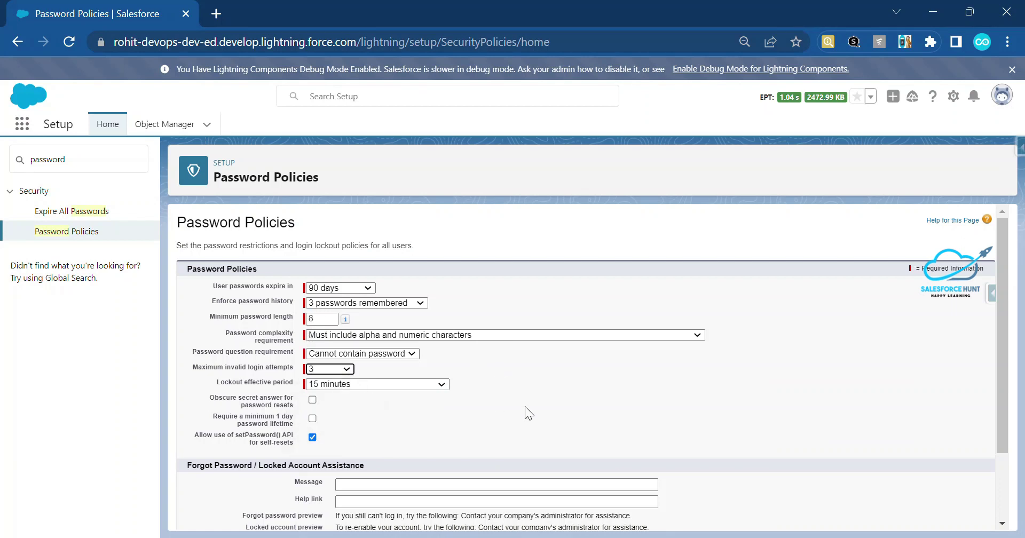
scroll(525, 408, down, 2)
click(434, 514)
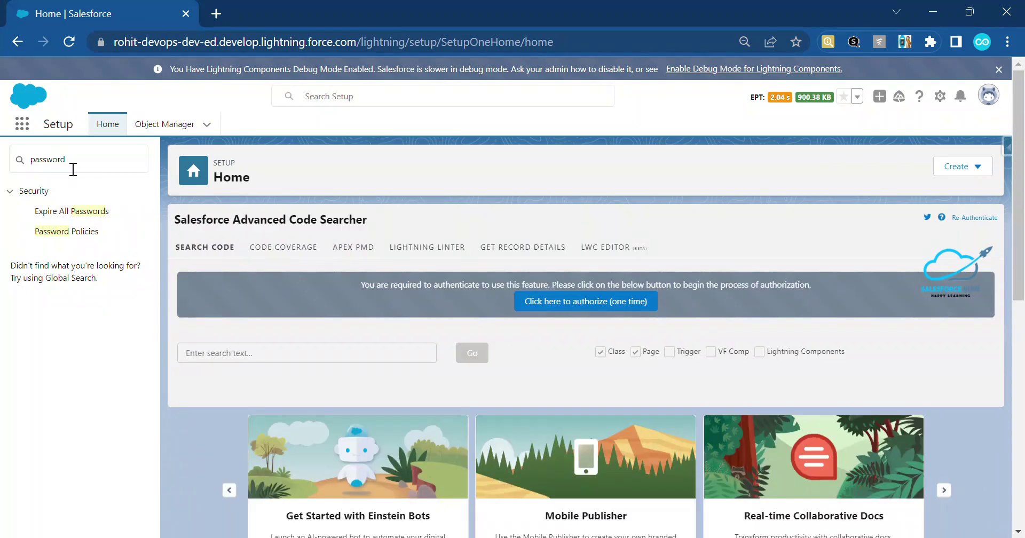
Reopen the Standard User's record from Users and select its username.
click(75, 167)
key(ctrl+a)
text(user)
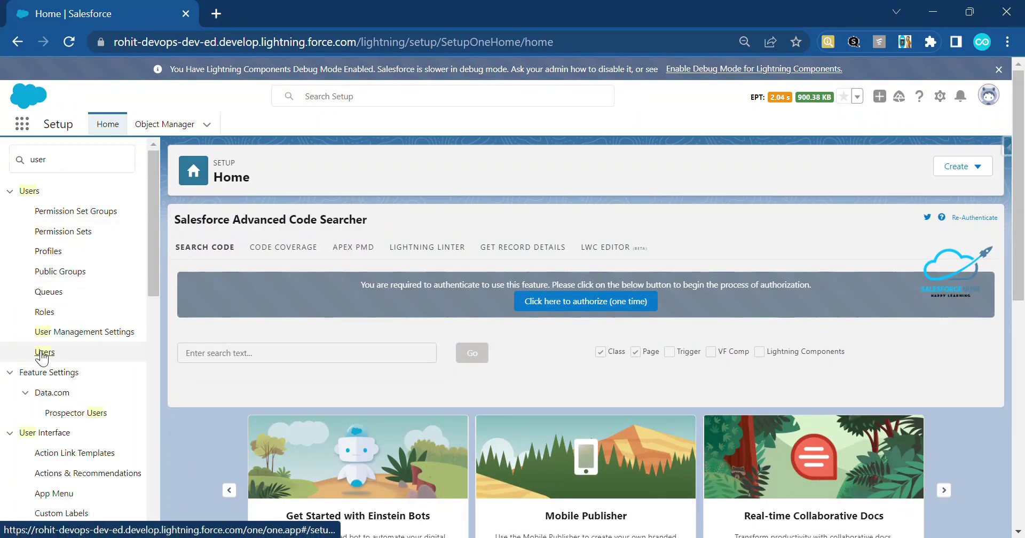
click(42, 353)
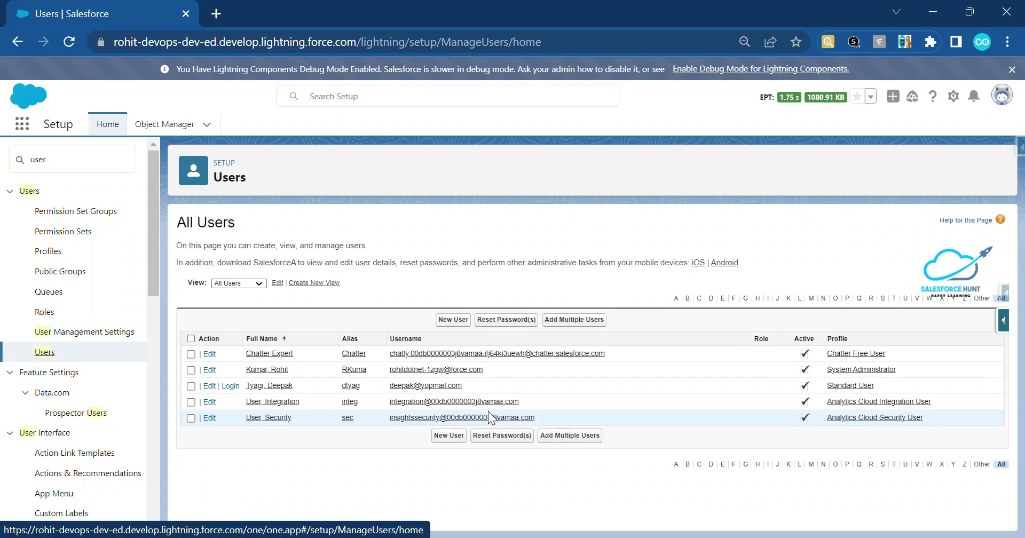
click(275, 389)
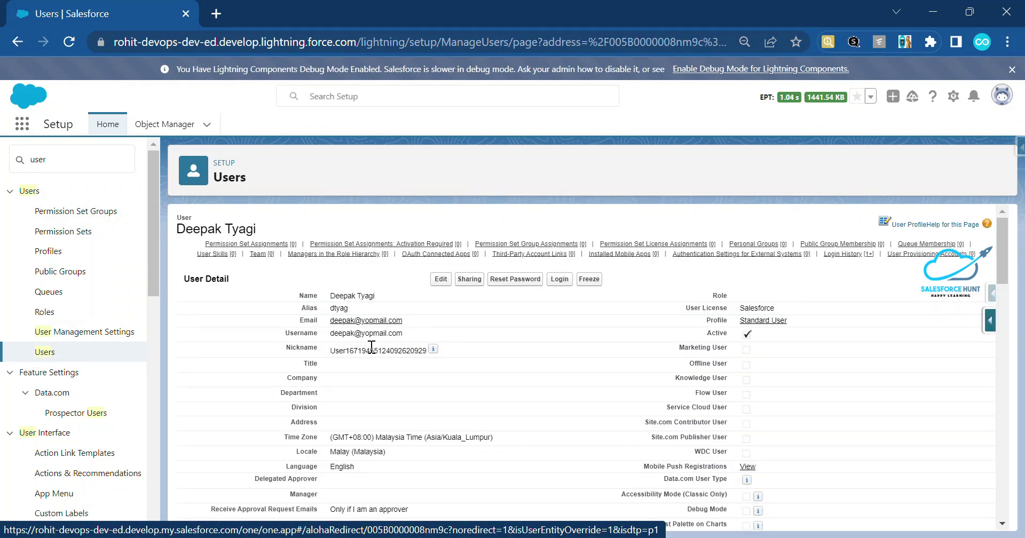
triple_click(382, 333)
key(ctrl+c)
Open login.salesforce.com in a new tab and enter the Standard User's username as a different user.
click(217, 14)
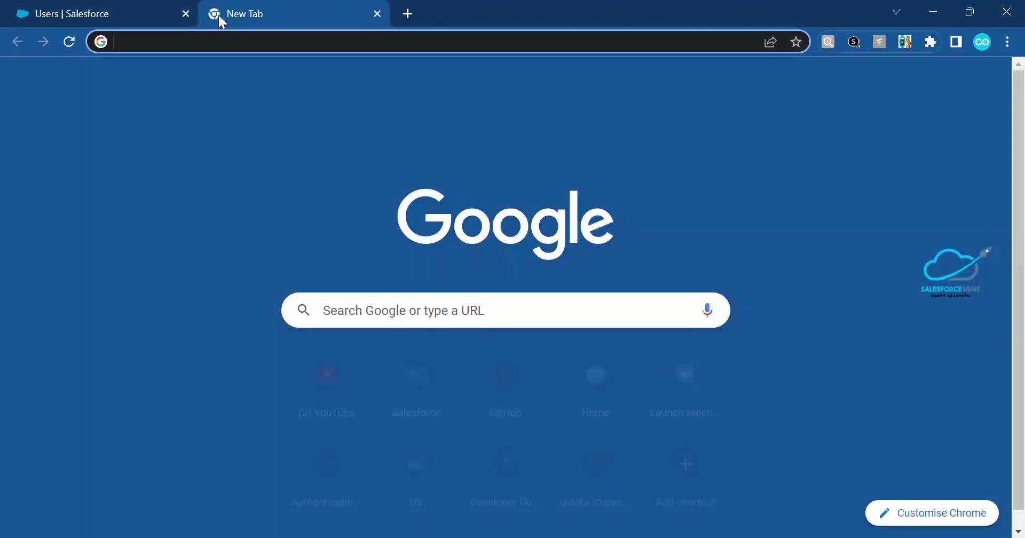
text(lo)
key(Return)
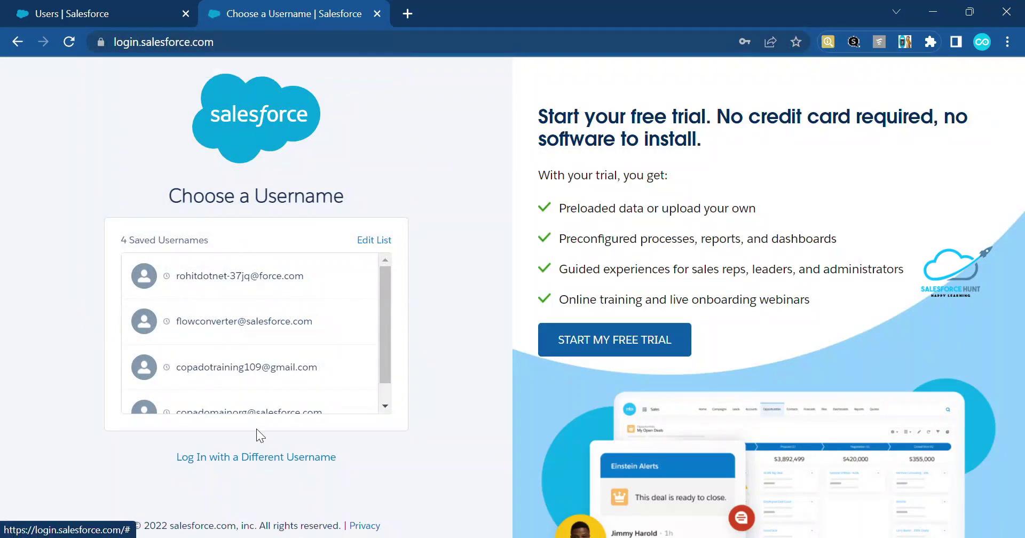
click(248, 458)
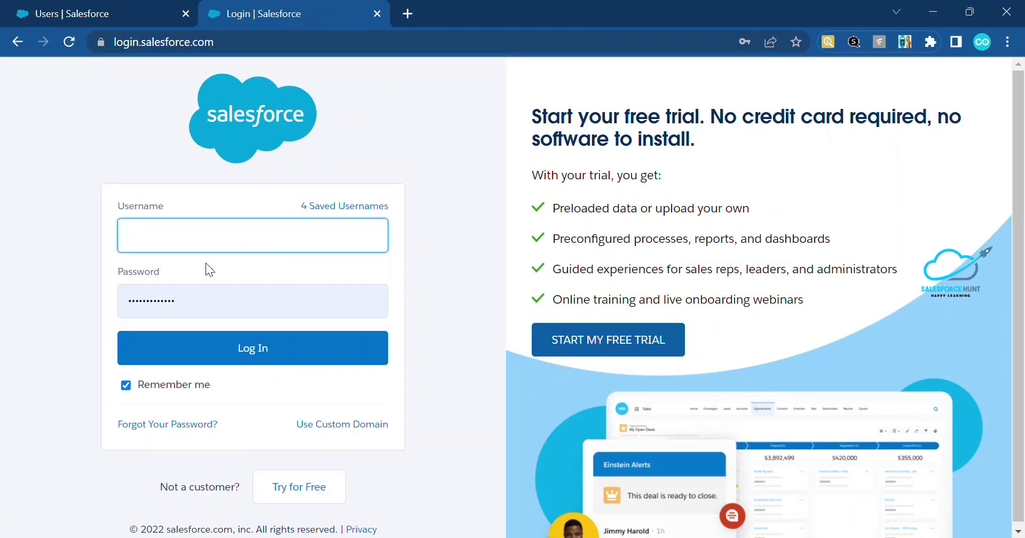
click(204, 238)
key(ctrl+v)
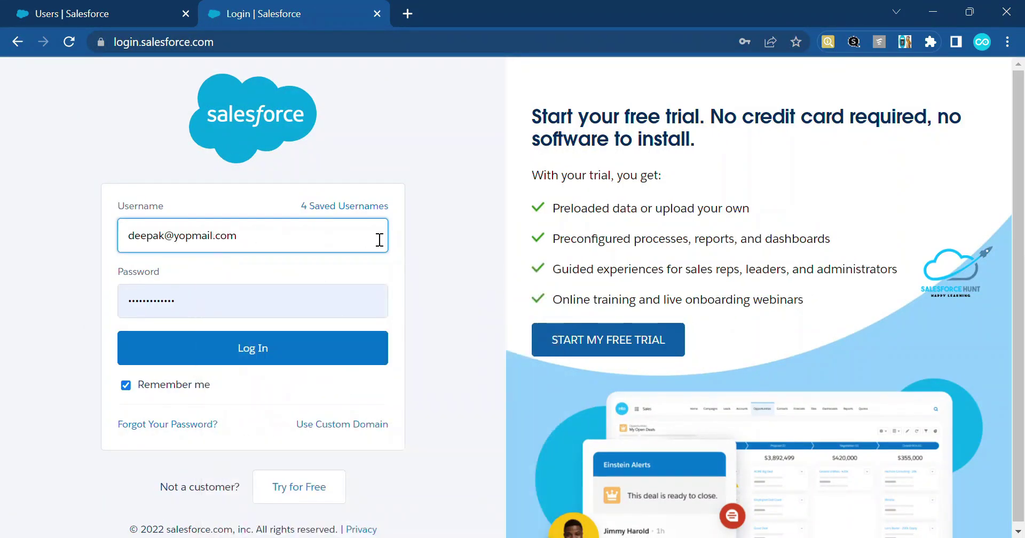
Submit a wrong password, then reload the user record in the first tab.
click(222, 310)
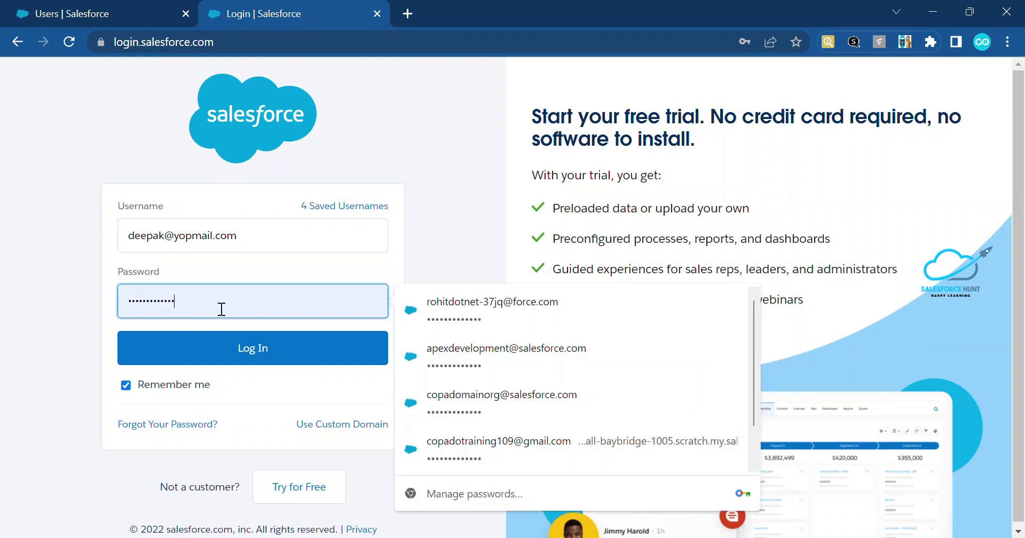
key(Escape)
key(BackSpace)
key(BackSpace)
key(BackSpace)
key(BackSpace)
key(BackSpace)
key(BackSpace)
key(BackSpace)
key(BackSpace)
key(BackSpace)
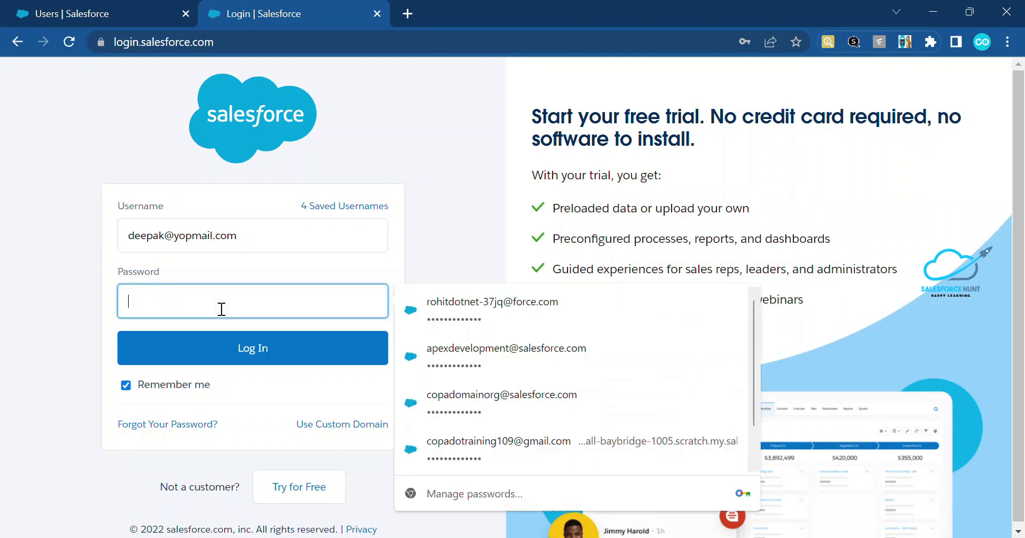
text(•••••••••••)
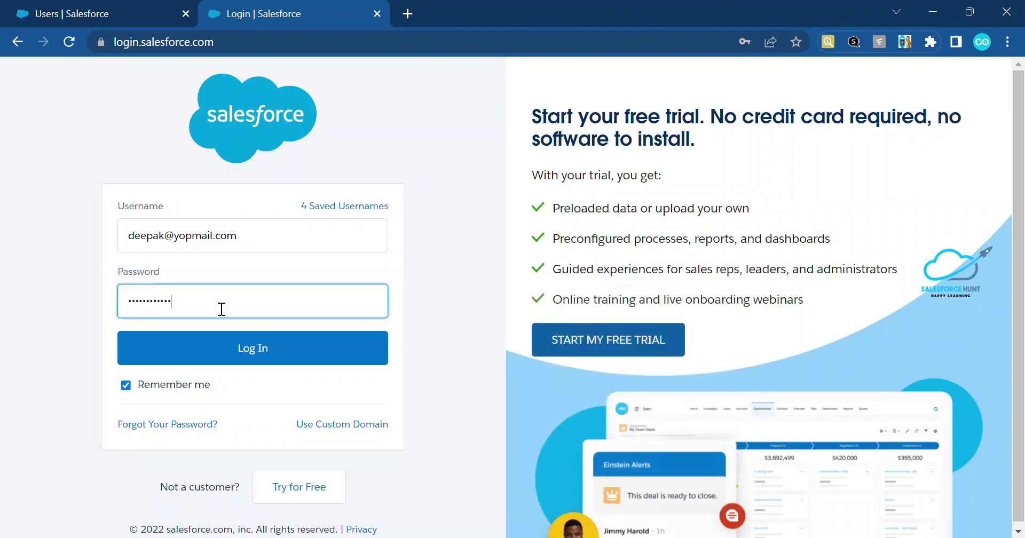
click(253, 361)
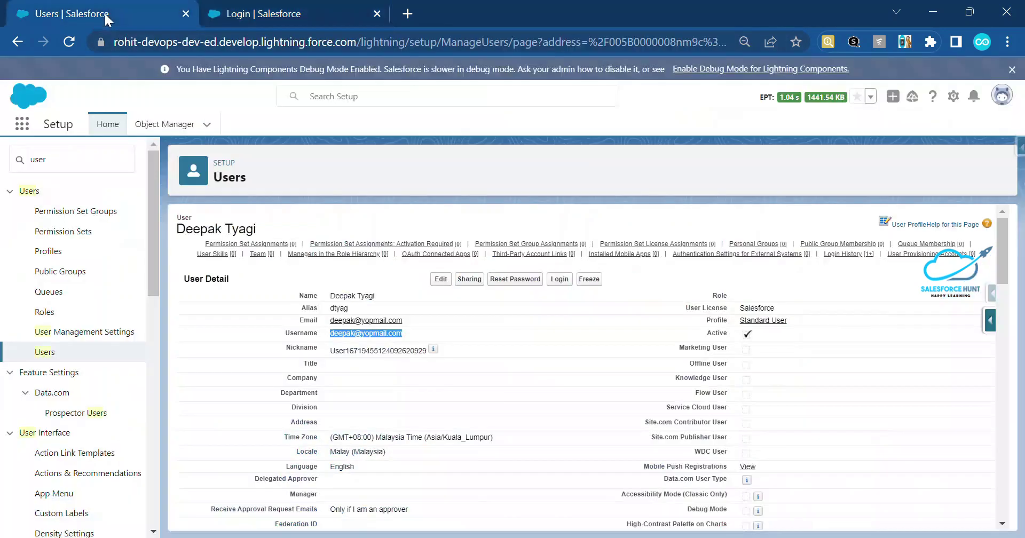
click(75, 16)
key(F5)
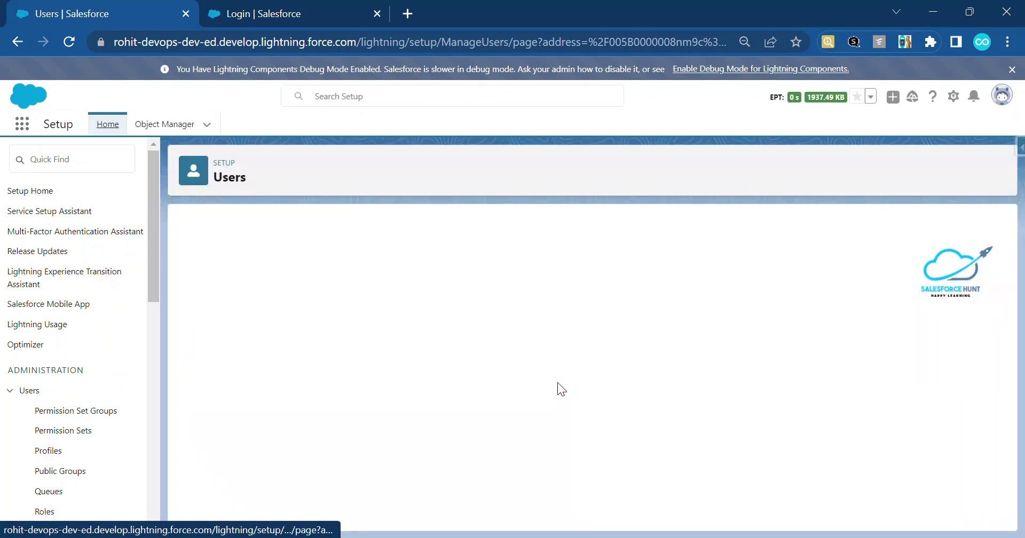
Check the user's Login History for the Invalid Password entry.
scroll(557, 383, down, 20)
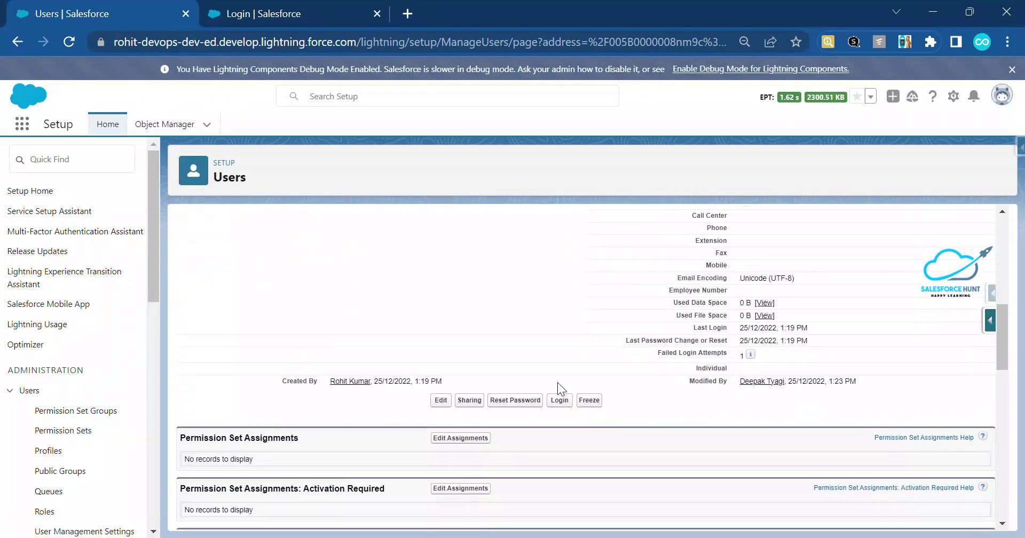
scroll(558, 382, down, 2)
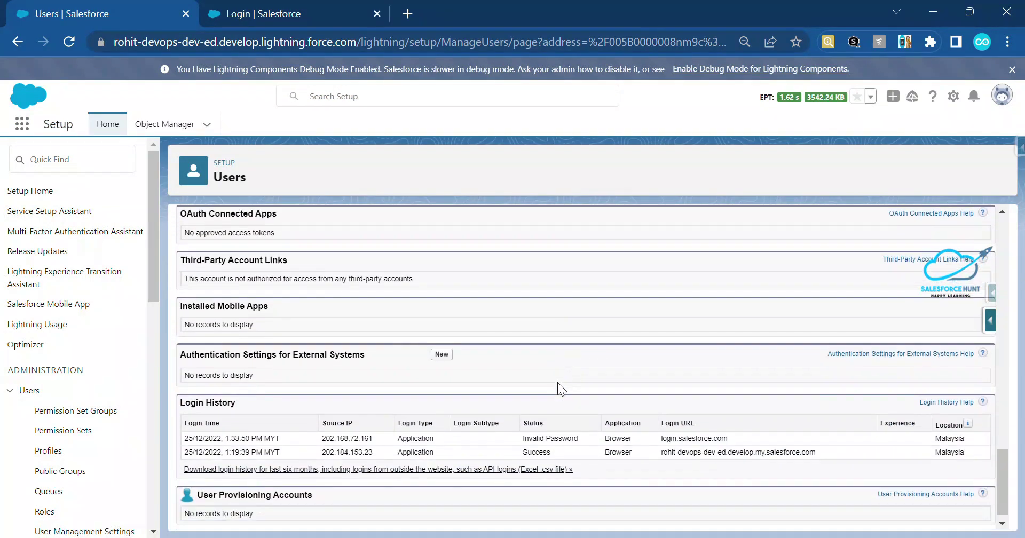
drag(522, 425, 581, 425)
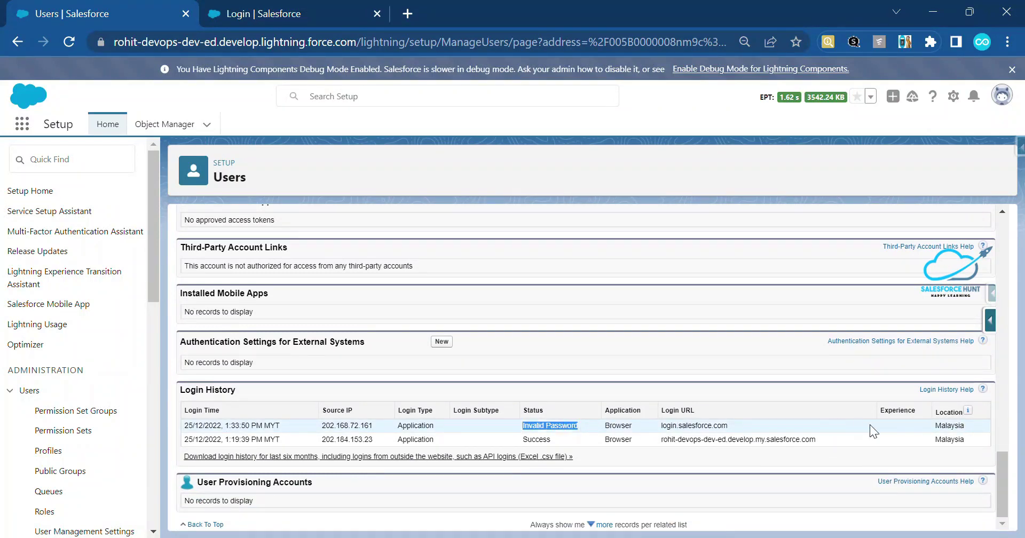
scroll(705, 424, up, 15)
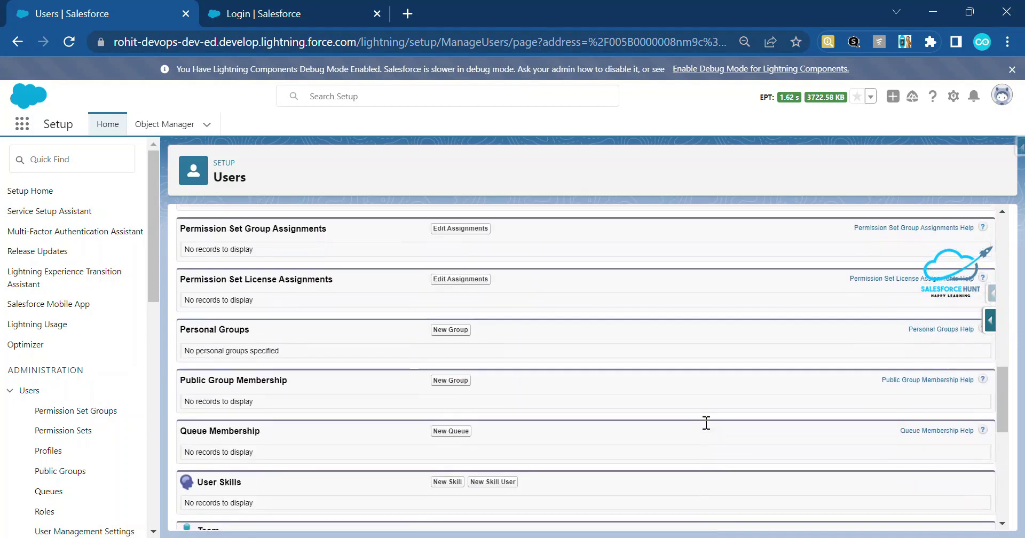
Submit a second wrong-password login attempt on the login page.
click(268, 16)
text(•••••••)
click(226, 384)
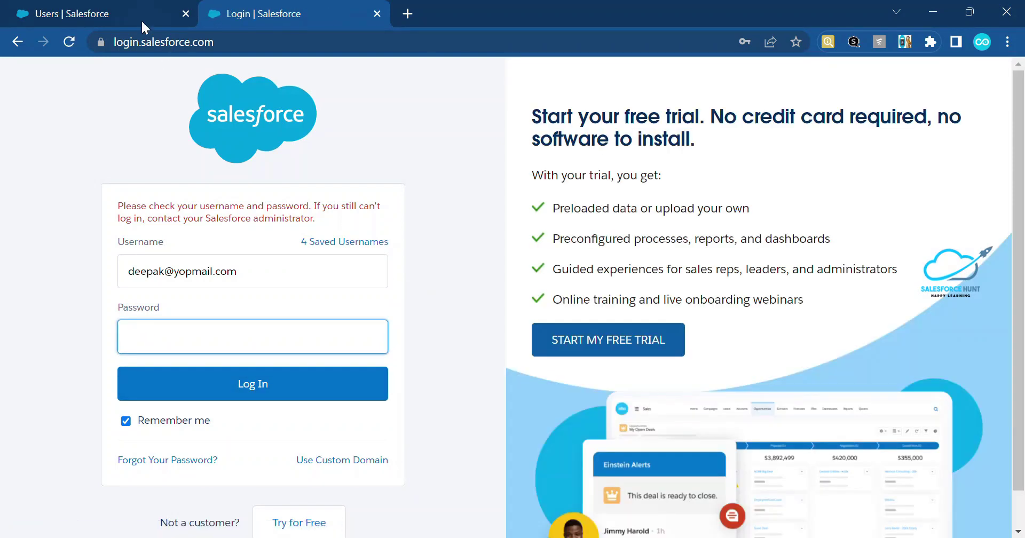
Reload the user record and confirm Login History now shows two Invalid Password attempts.
click(122, 9)
scroll(557, 363, down, 15)
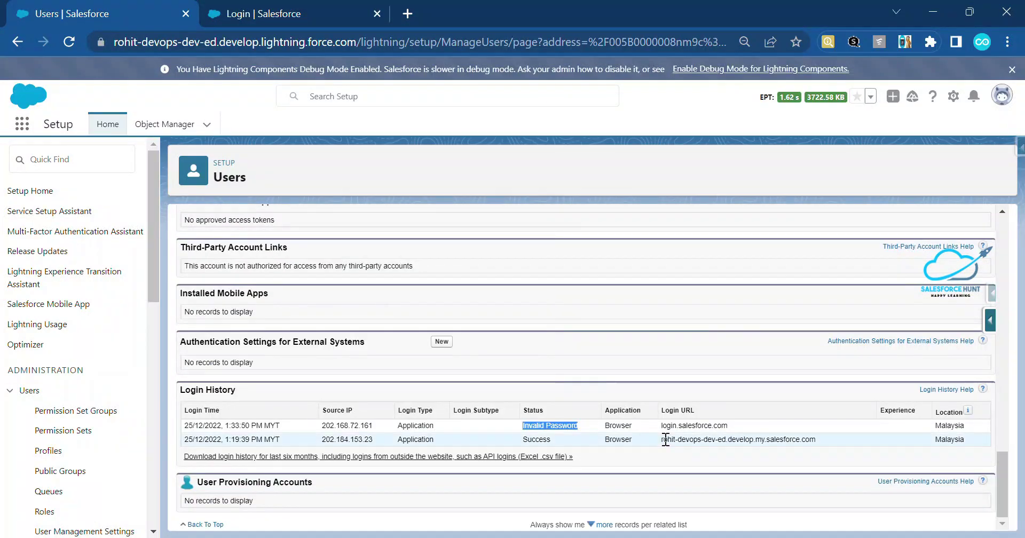
key(F5)
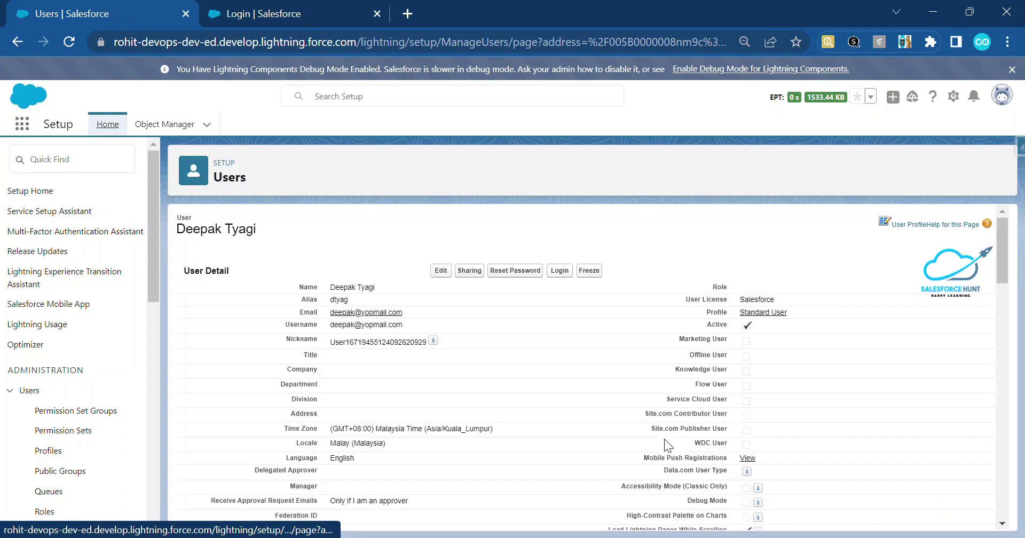
scroll(664, 439, down, 15)
scroll(664, 439, down, 2)
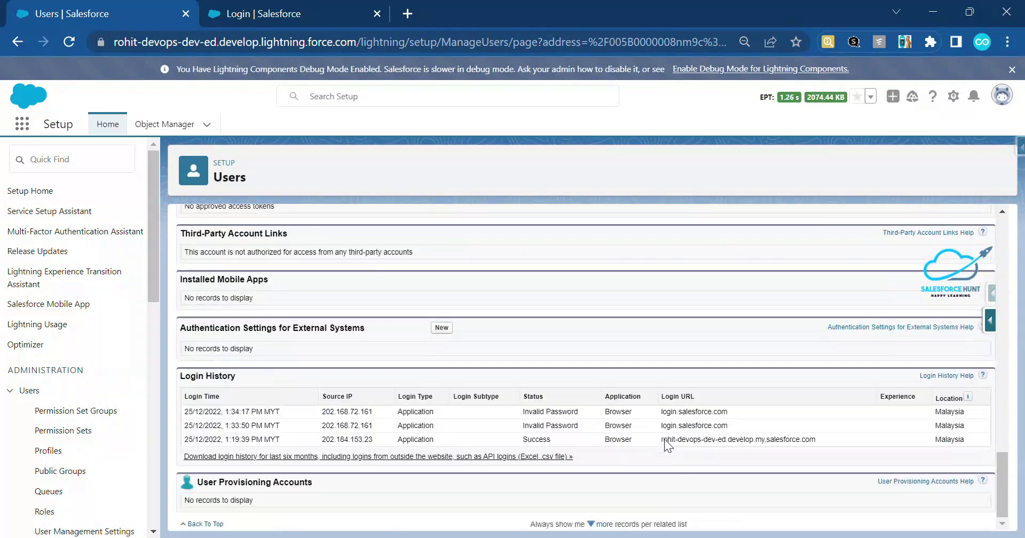
mouse_move(626, 412)
mouse_down()
mouse_move(755, 413)
mouse_move(745, 424)
mouse_move(626, 423)
mouse_up()
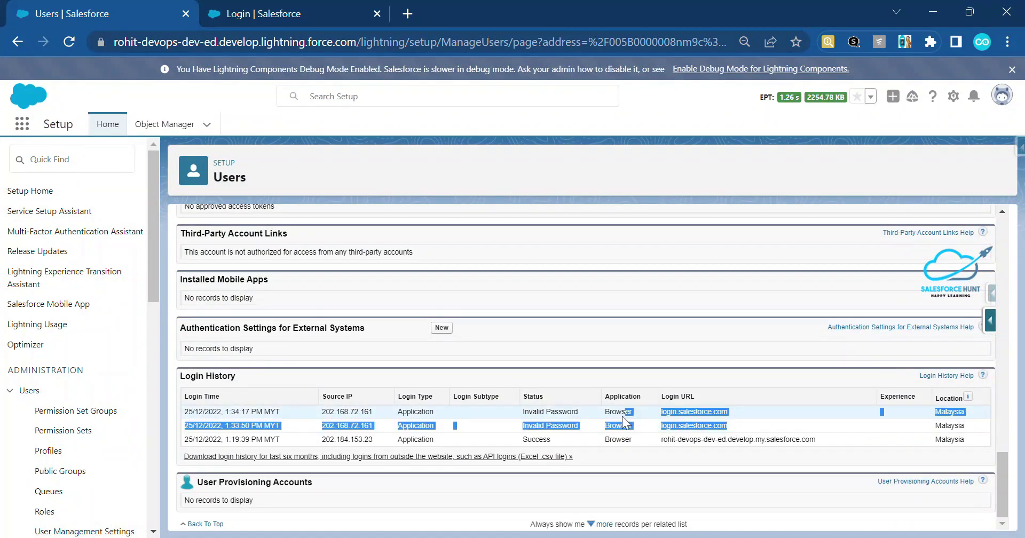
click(608, 353)
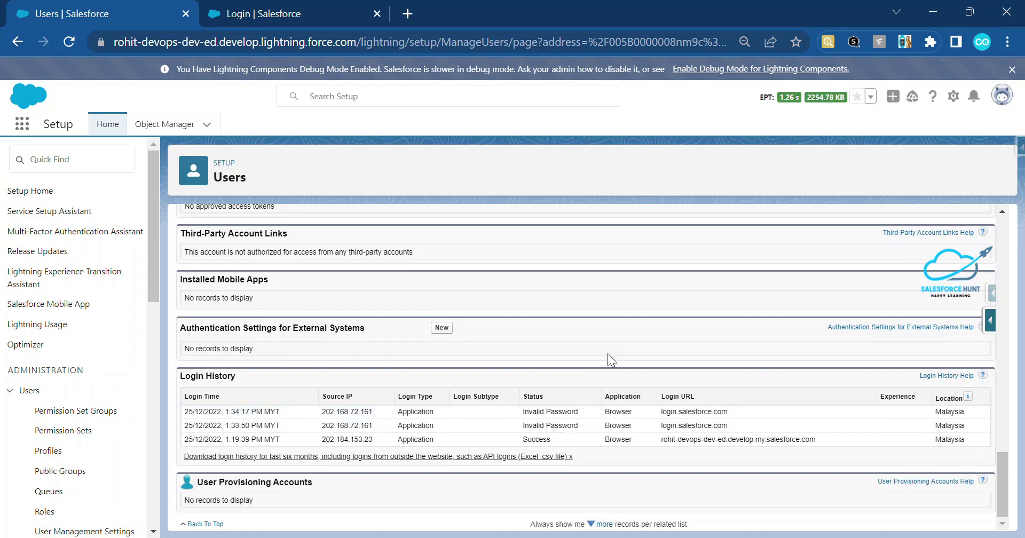
scroll(608, 354, up, 15)
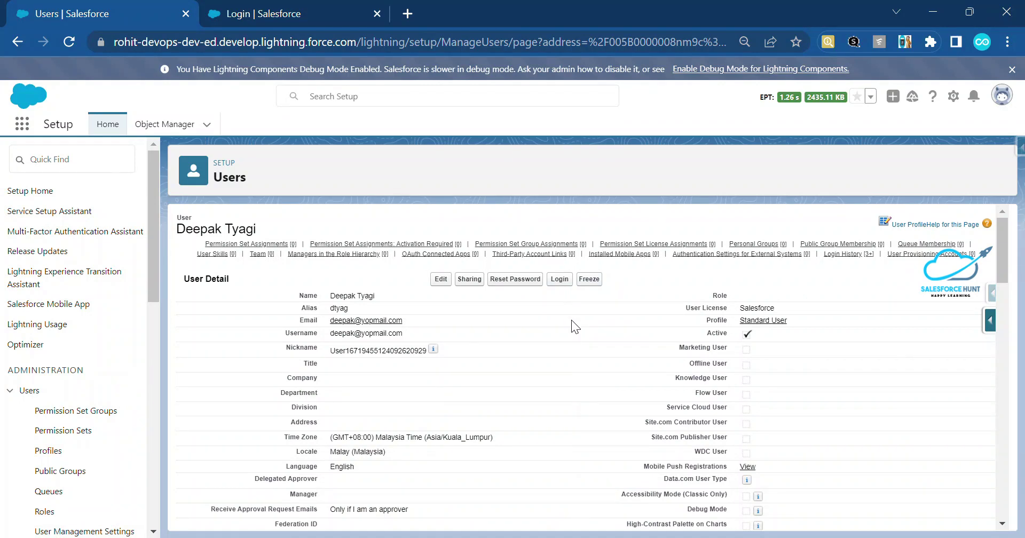
click(245, 21)
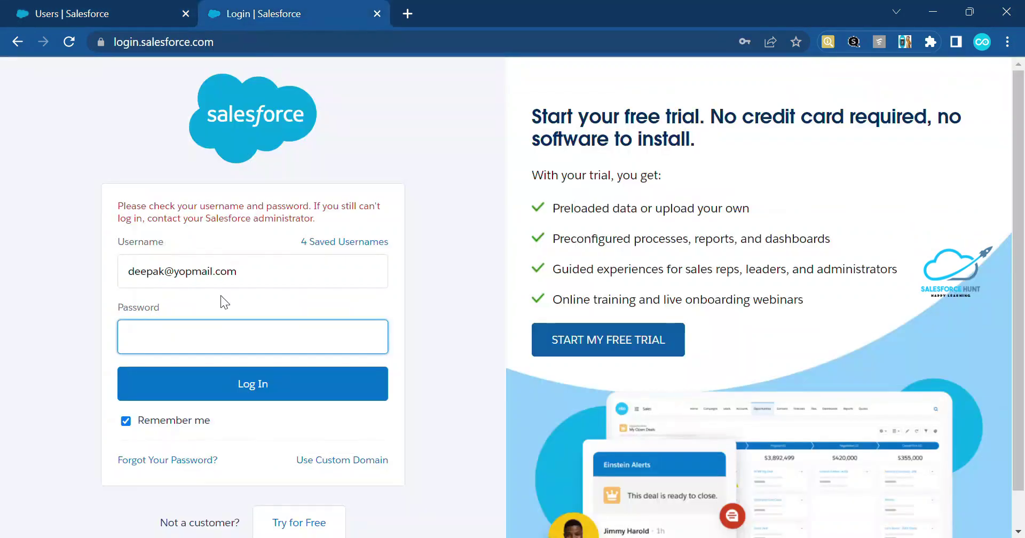
Submit a third wrong password, locking the account, and return to the user record.
click(216, 319)
click(227, 337)
text(••••••)
click(198, 374)
click(101, 17)
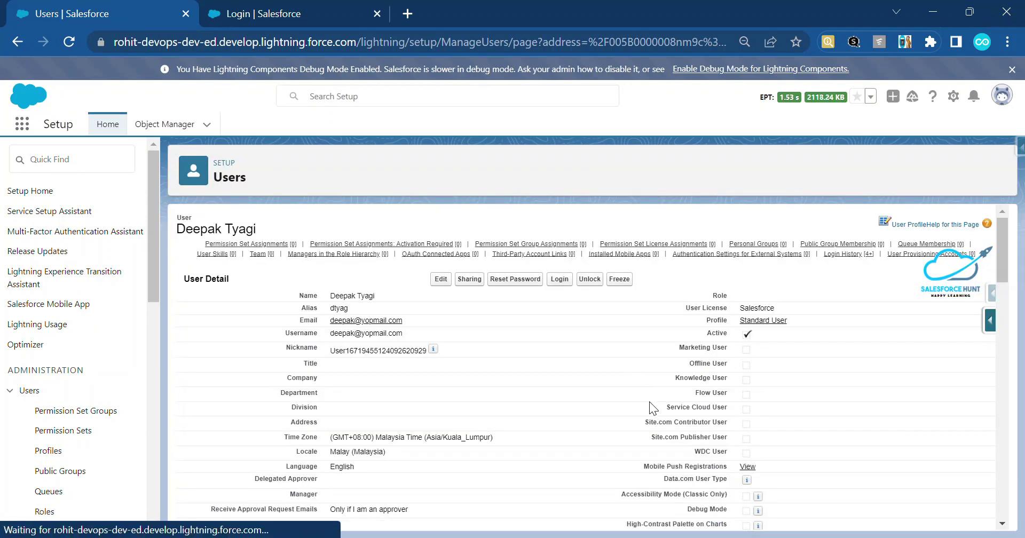
scroll(649, 402, down, 10)
scroll(650, 402, down, 3)
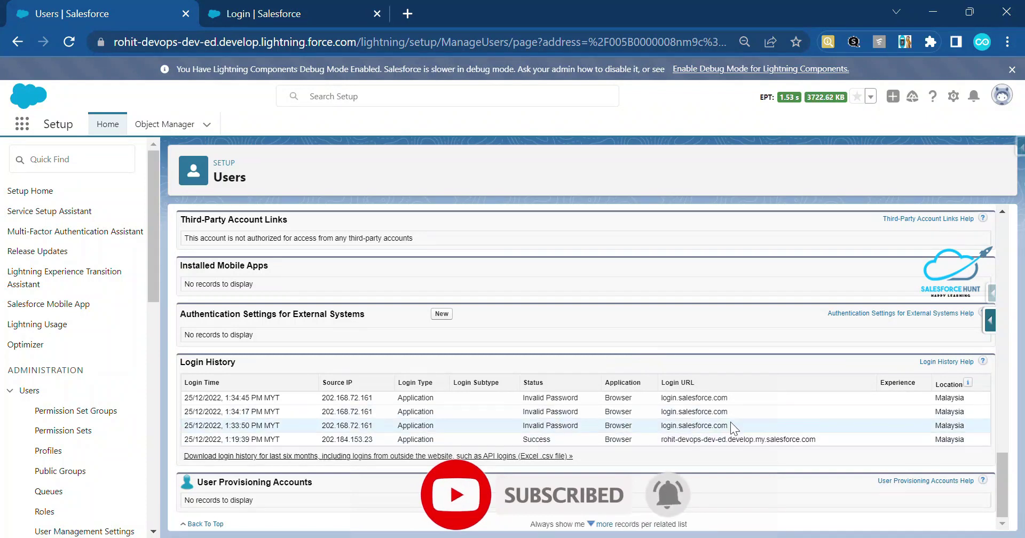
drag(730, 425, 505, 400)
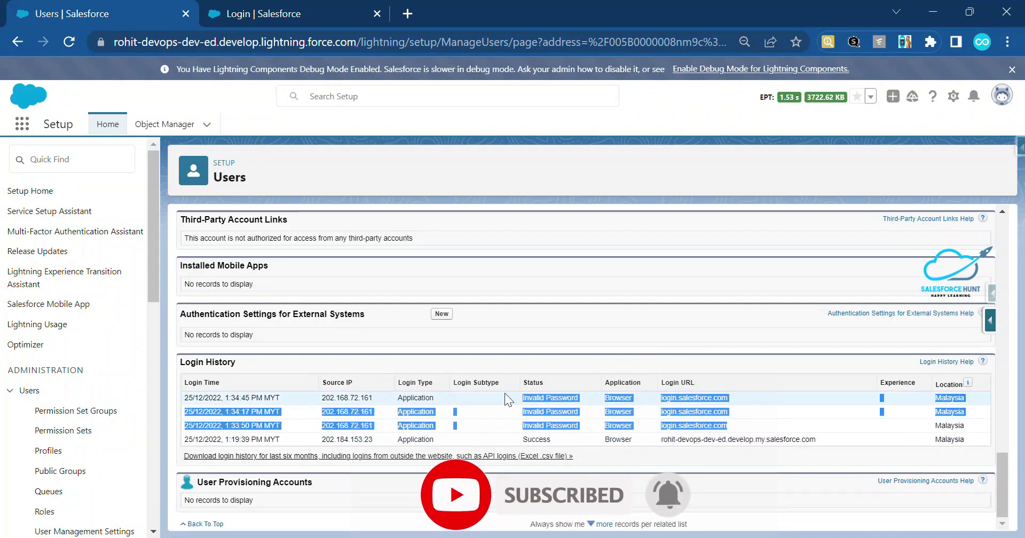
click(626, 316)
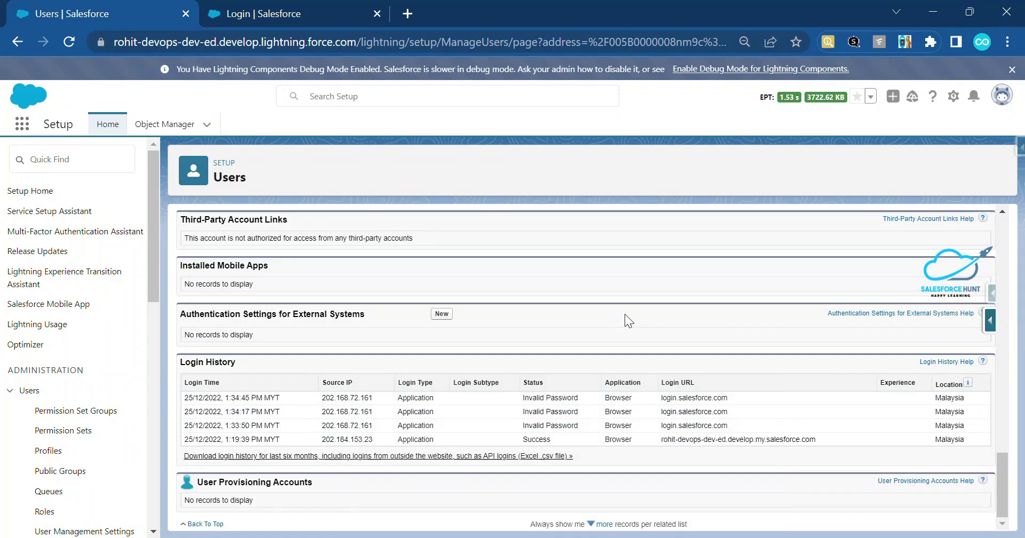
scroll(625, 314, up, 15)
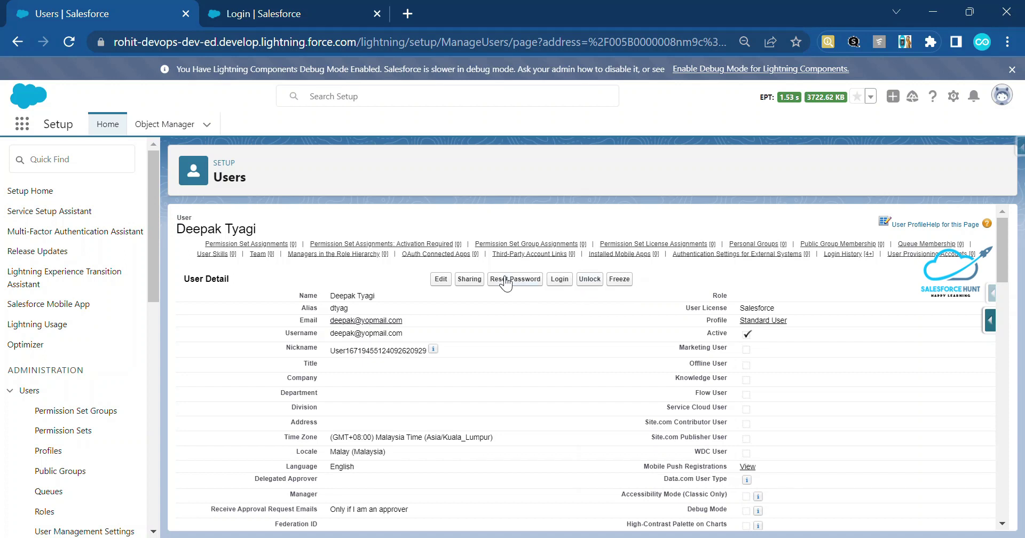
click(588, 284)
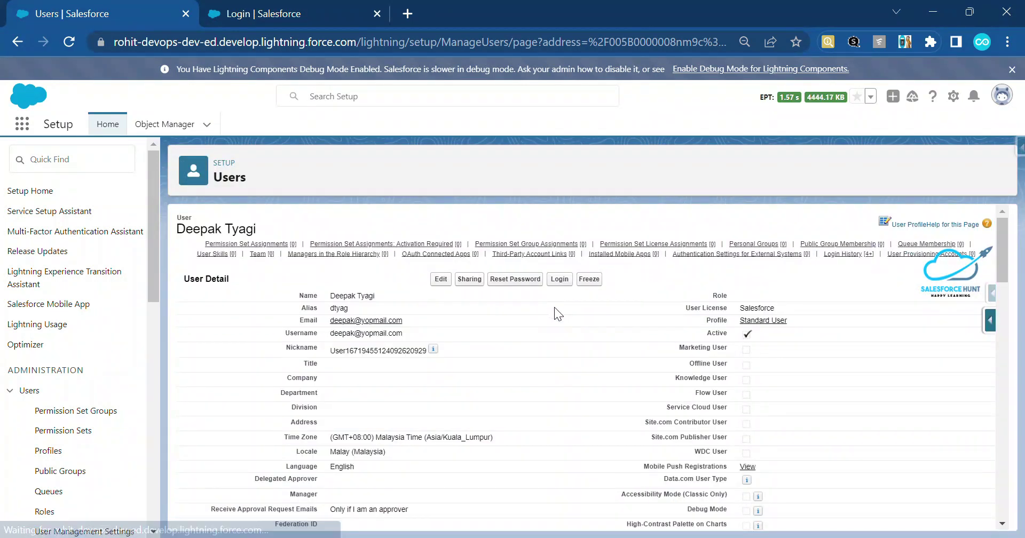
click(525, 279)
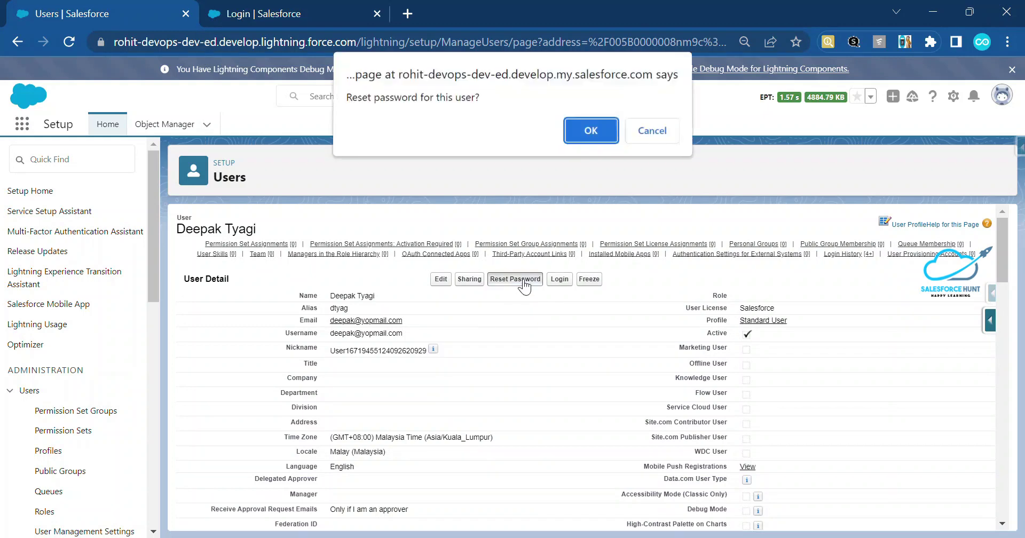
click(588, 133)
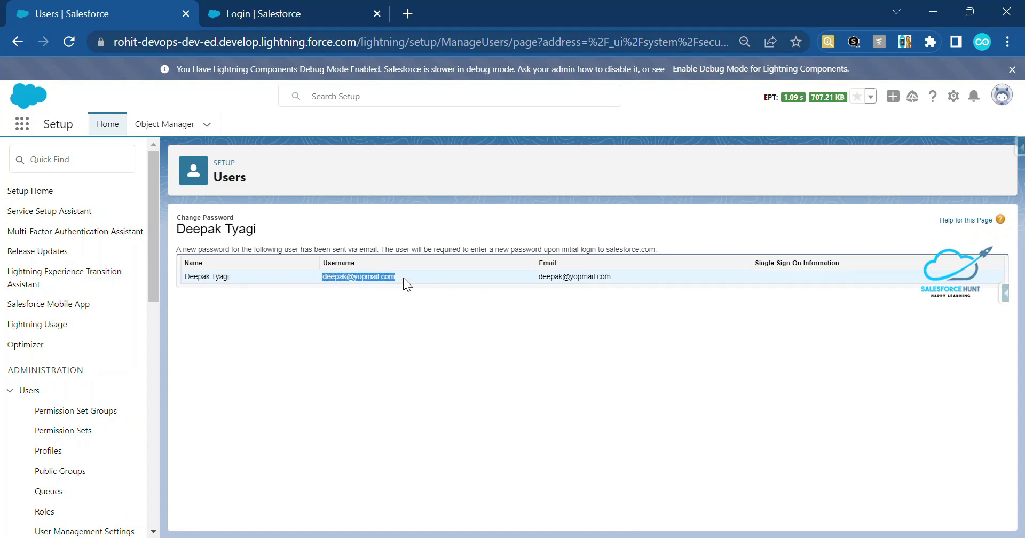
Open the user's YOPmail inbox and select the reset link in Salesforce's password email.
click(408, 13)
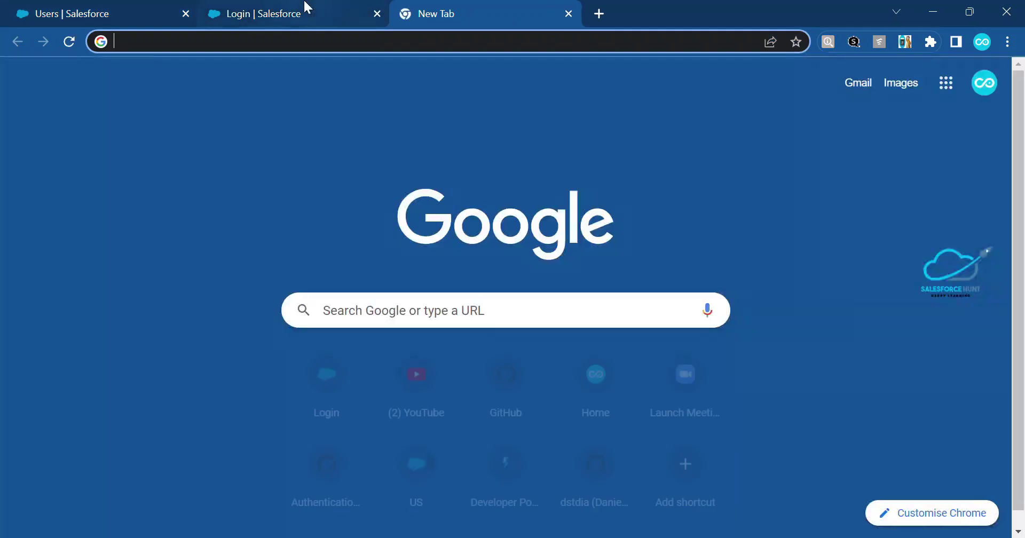
text(yopmail)
key(Return)
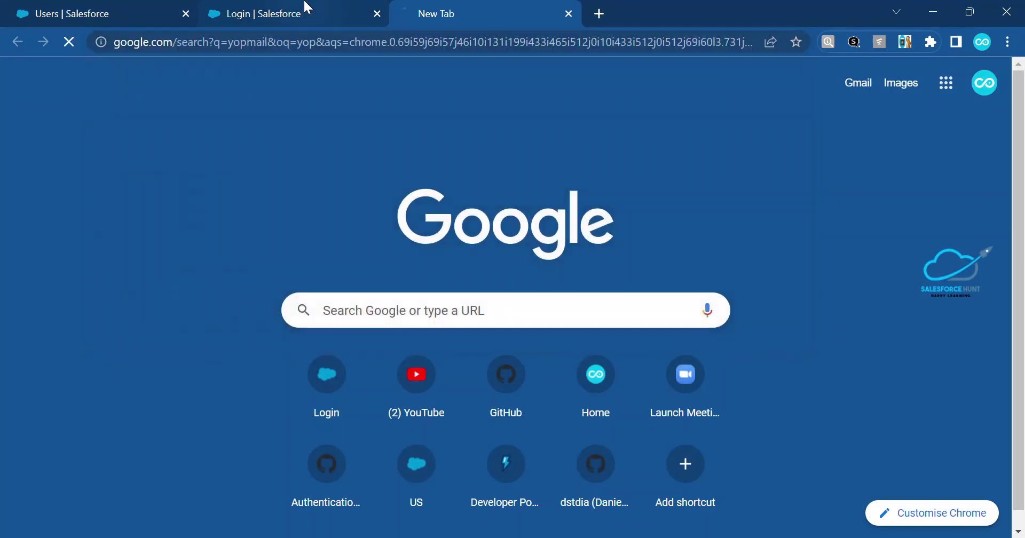
click(188, 249)
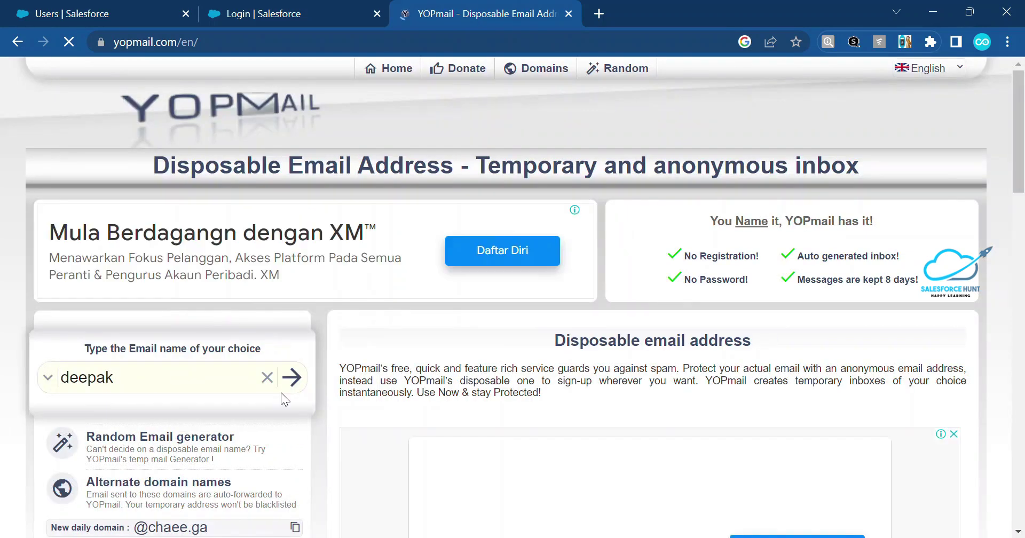
click(290, 376)
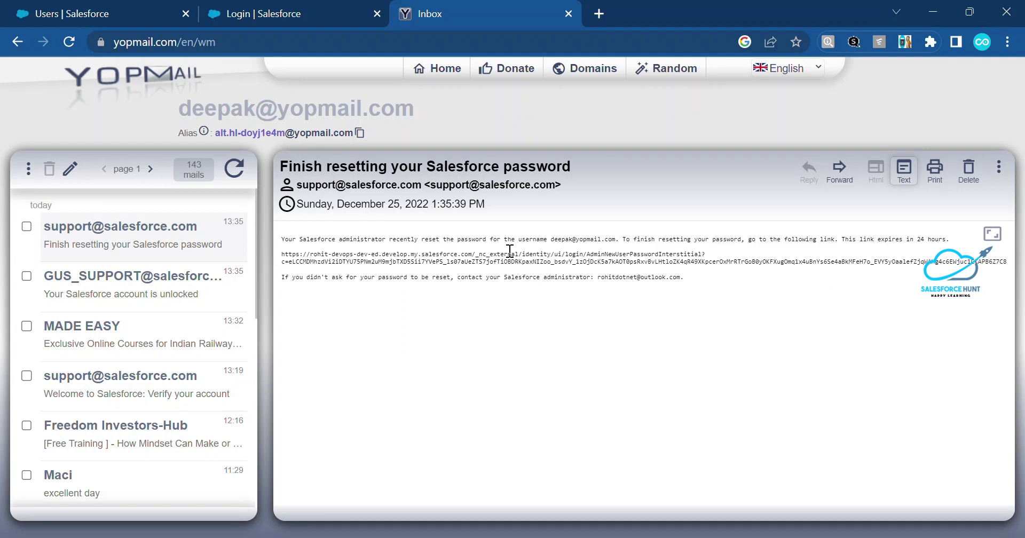
drag(281, 258, 1008, 259)
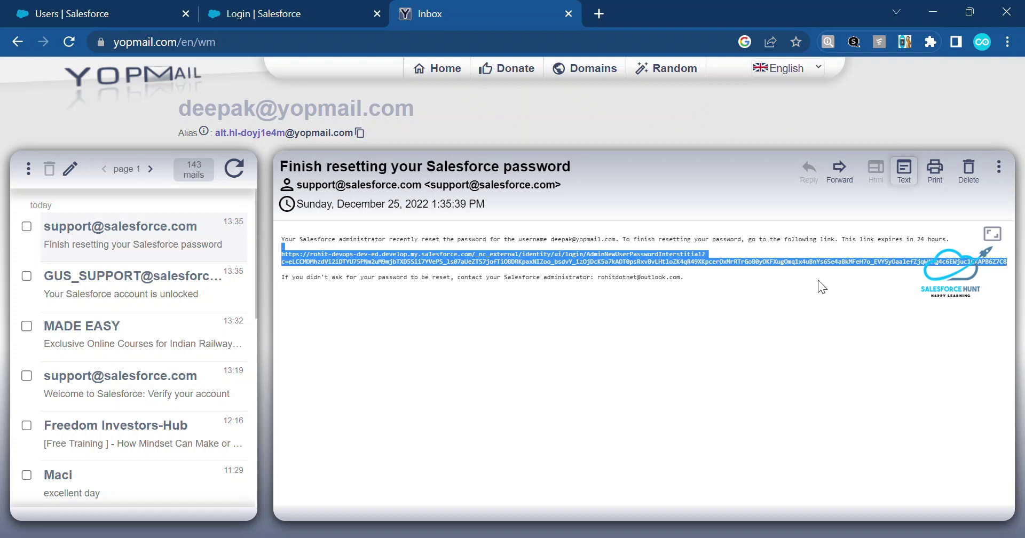
Open the emailed password reset link in a new tab and start the password reset.
click(600, 12)
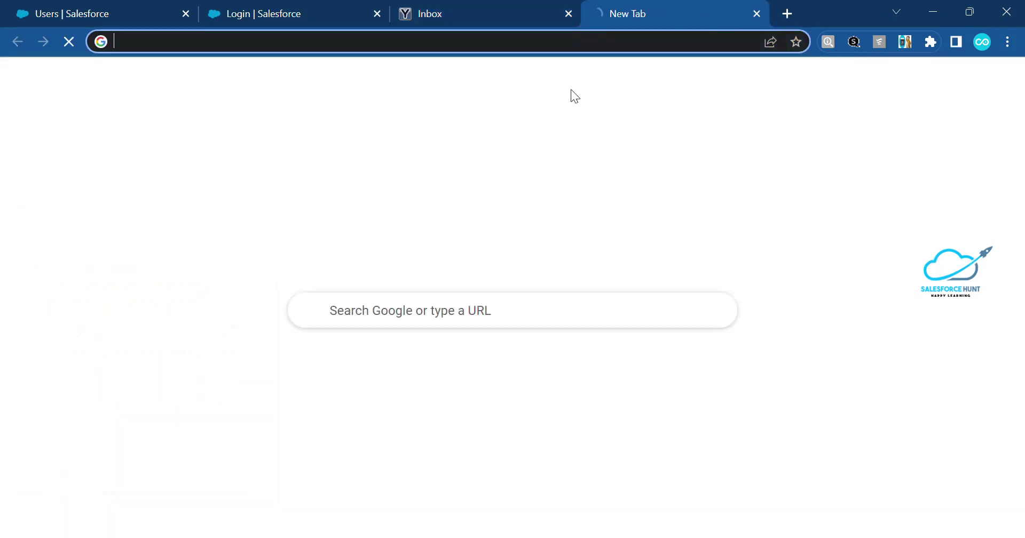
key(ctrl+v)
key(Return)
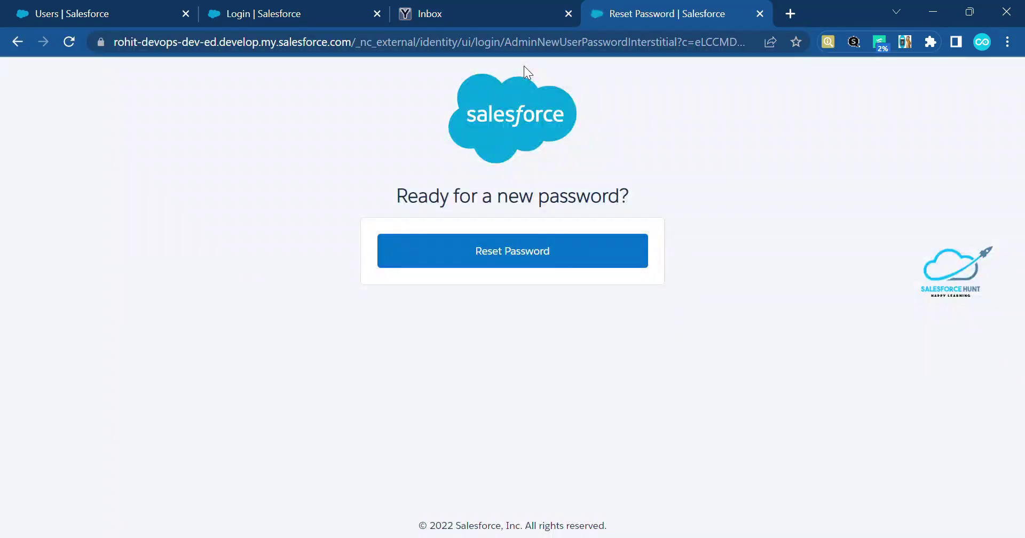
click(481, 256)
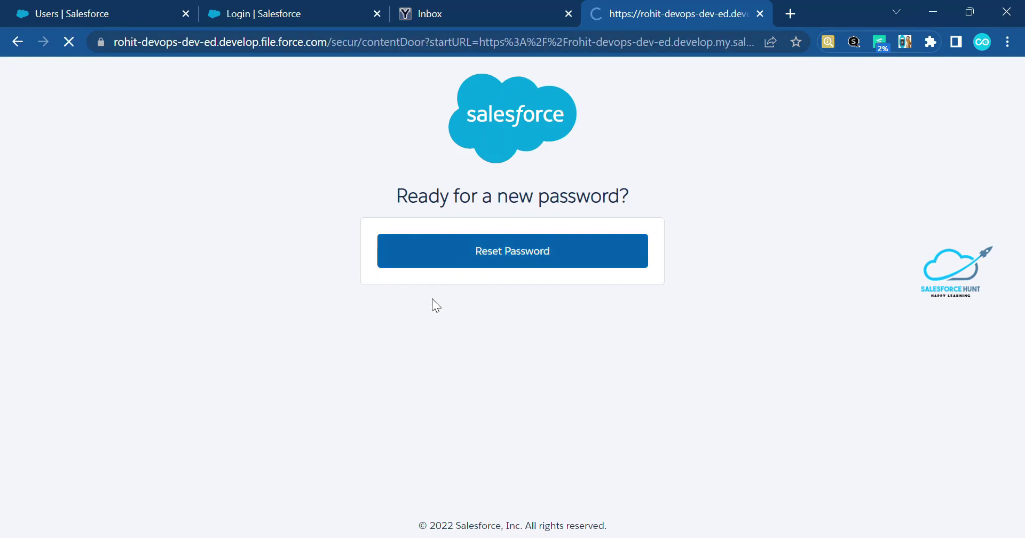
Enter the new password, confirm it, and submit the change.
click(419, 395)
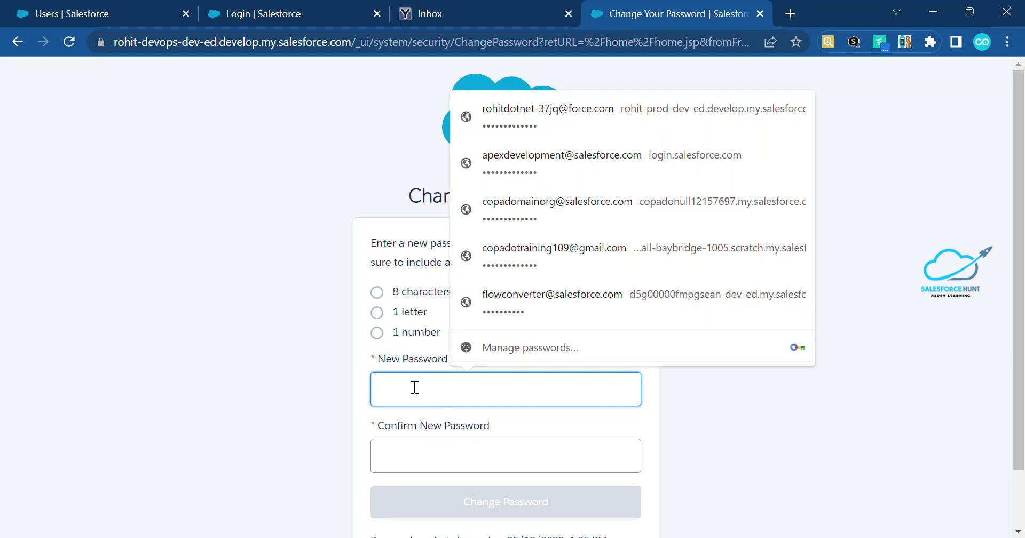
text(test@1234)
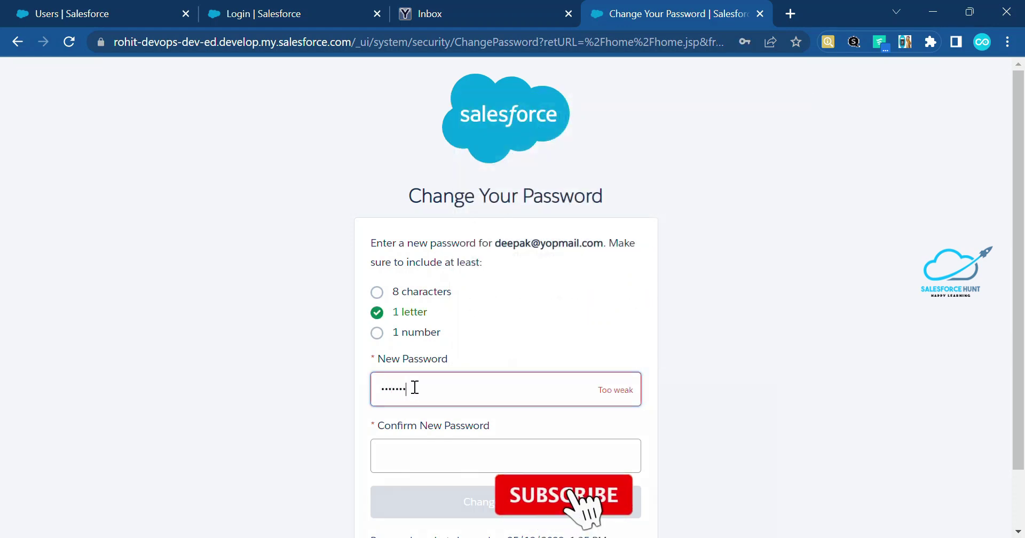
key(Tab)
text(test@1)
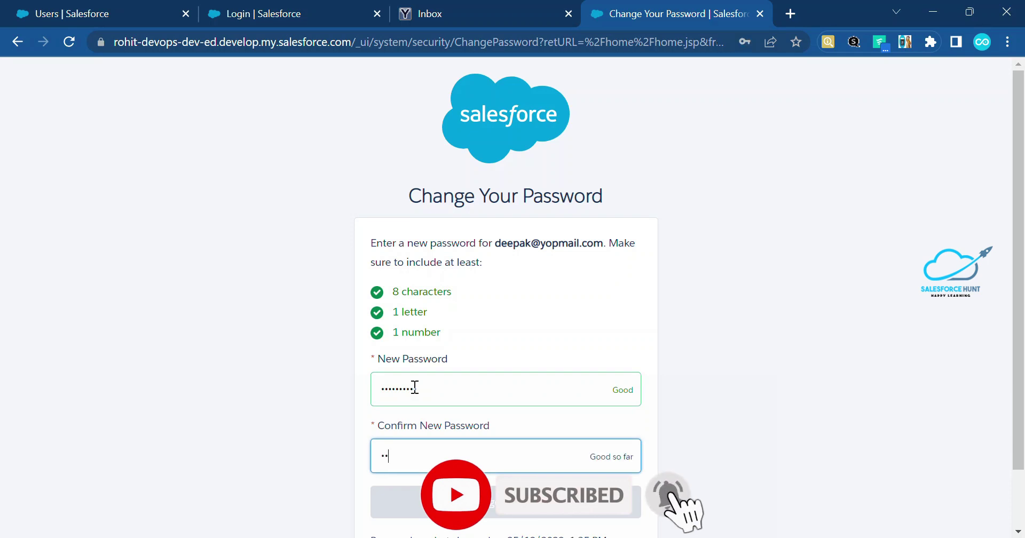
text(234)
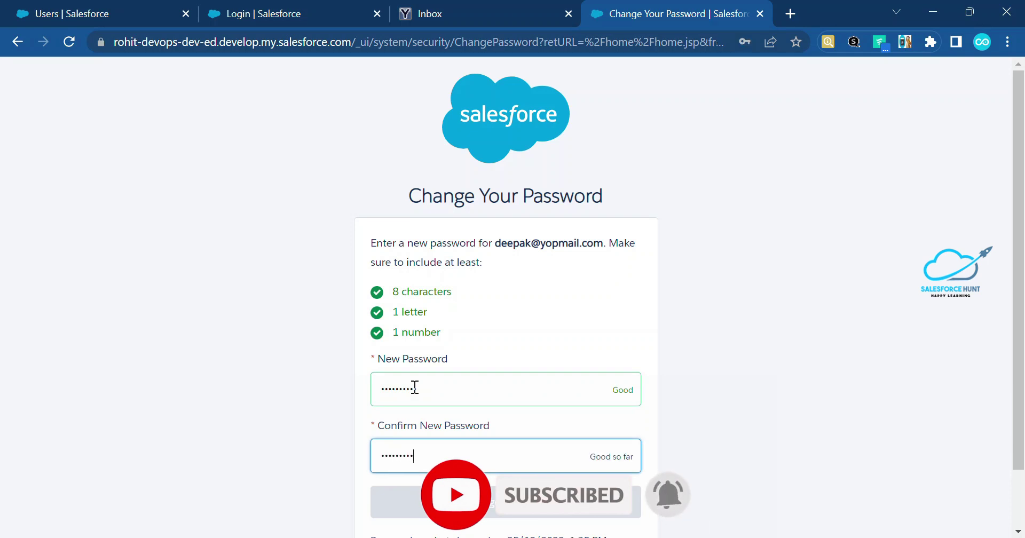
key(Tab)
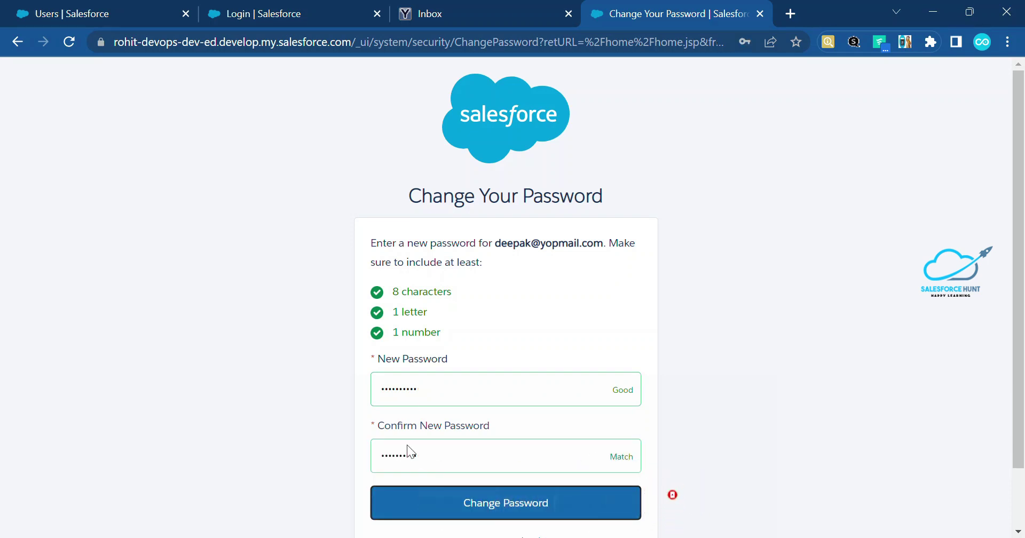
click(506, 505)
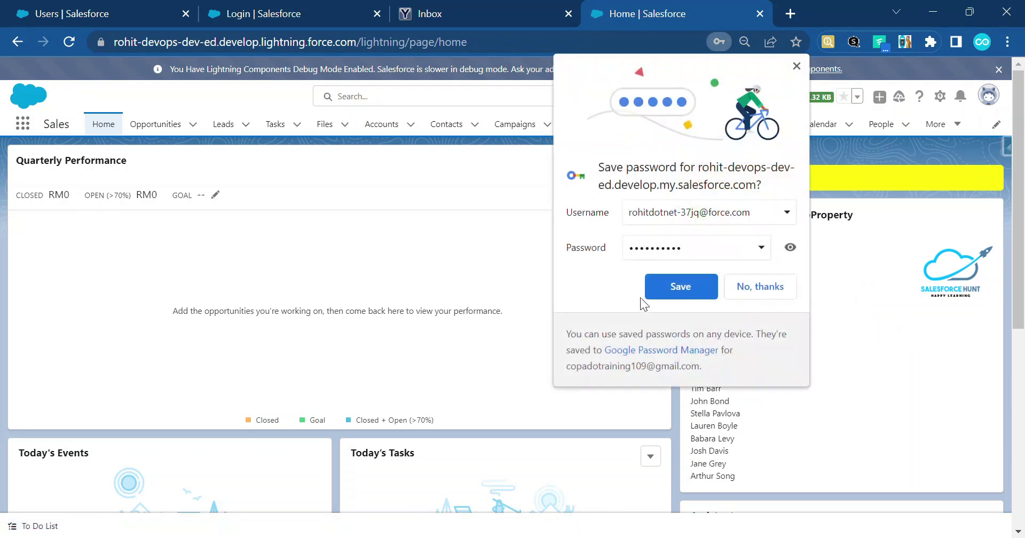
Decline saving the password in the browser and log out of Salesforce.
click(771, 288)
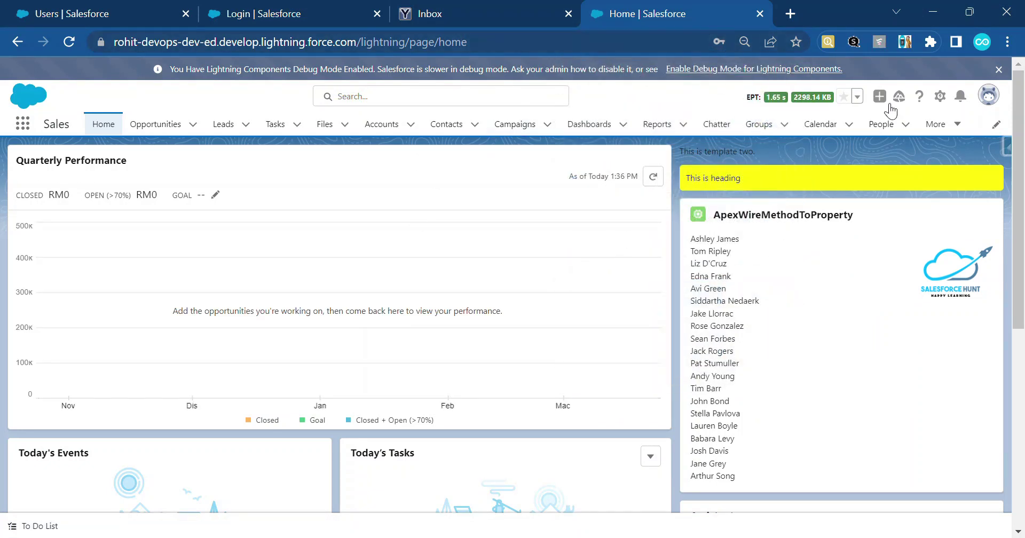
click(989, 95)
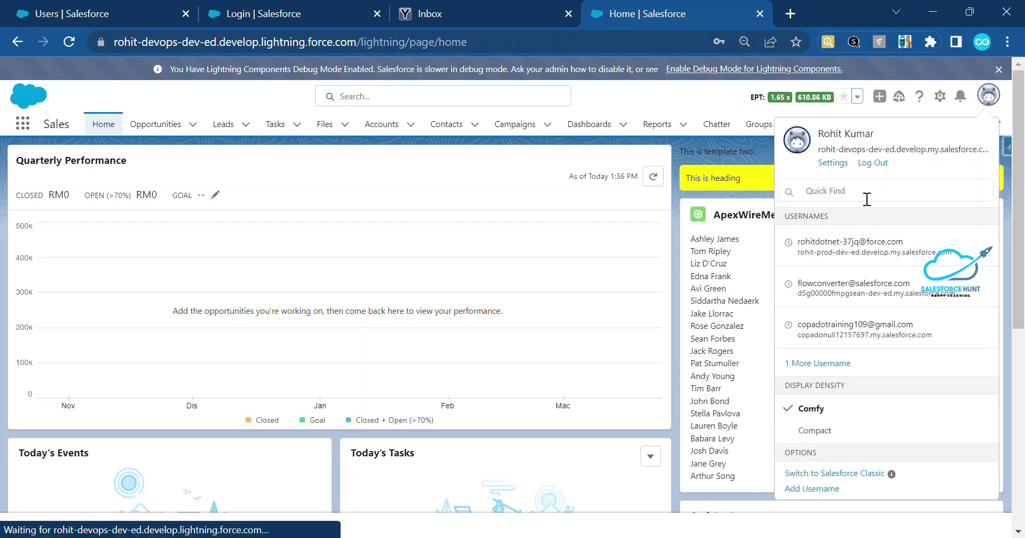
click(873, 163)
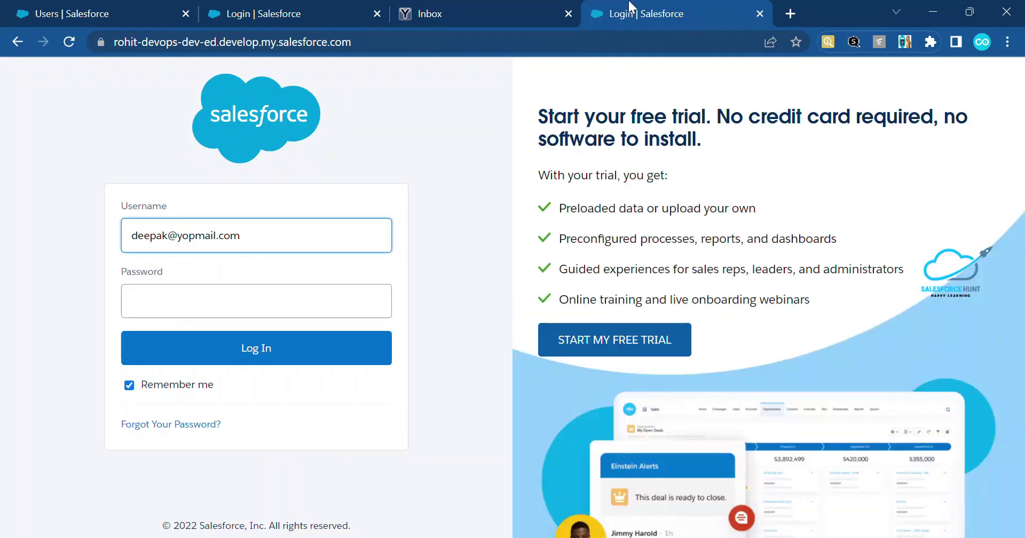
Close the mail inbox tab, reload the login page, and choose a different username.
click(453, 13)
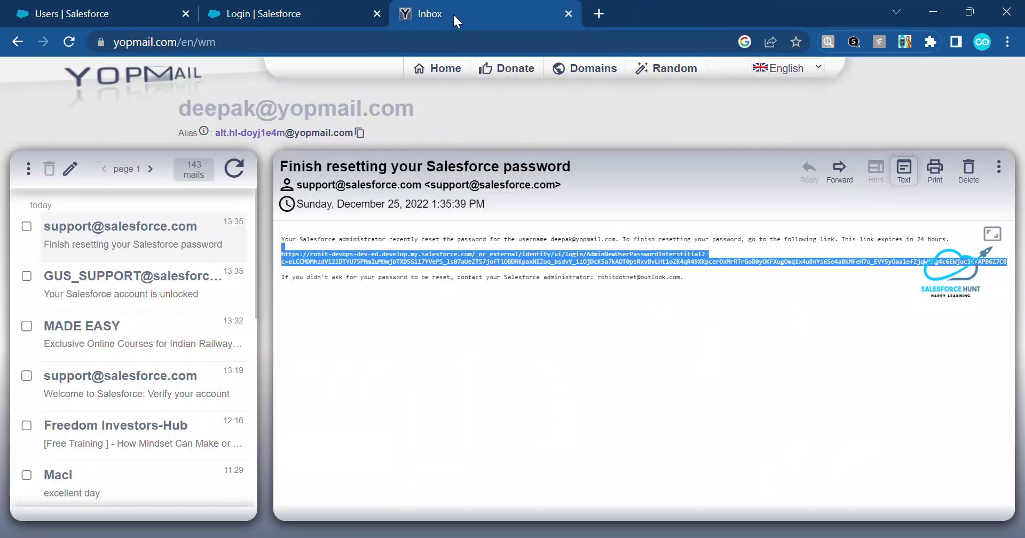
middle_click(427, 16)
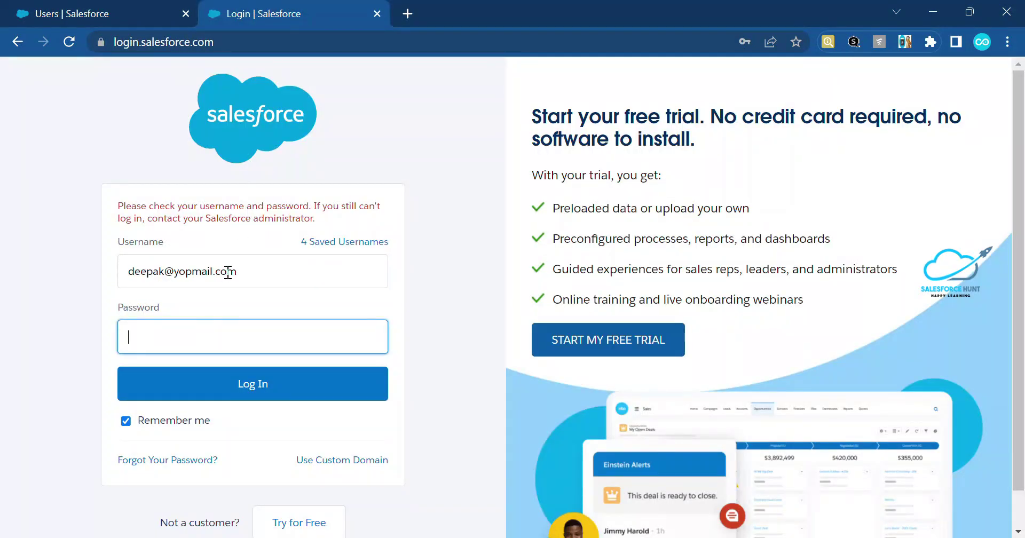
click(206, 33)
key(Return)
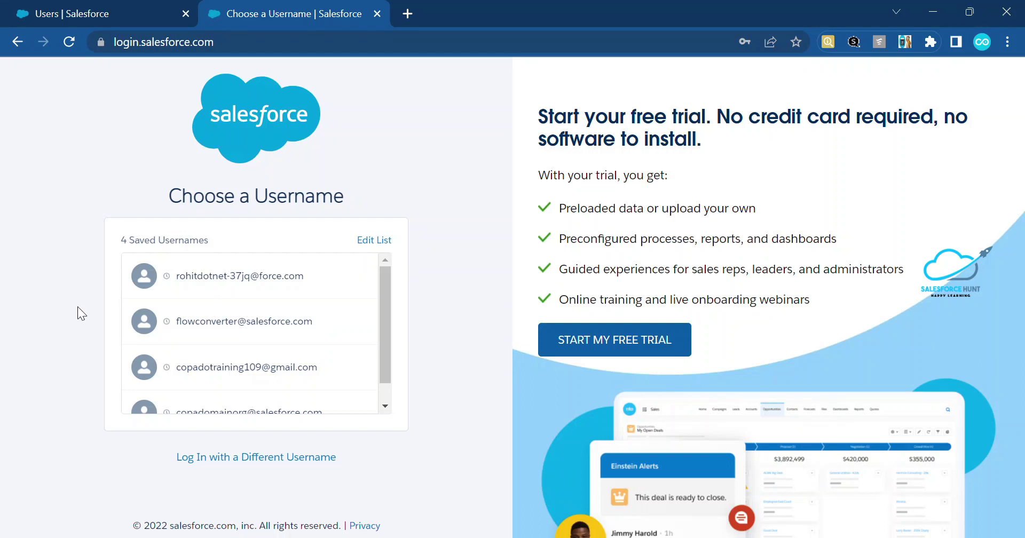
click(243, 458)
Copy the reset user's username from the Users setup page into the login username field.
click(229, 232)
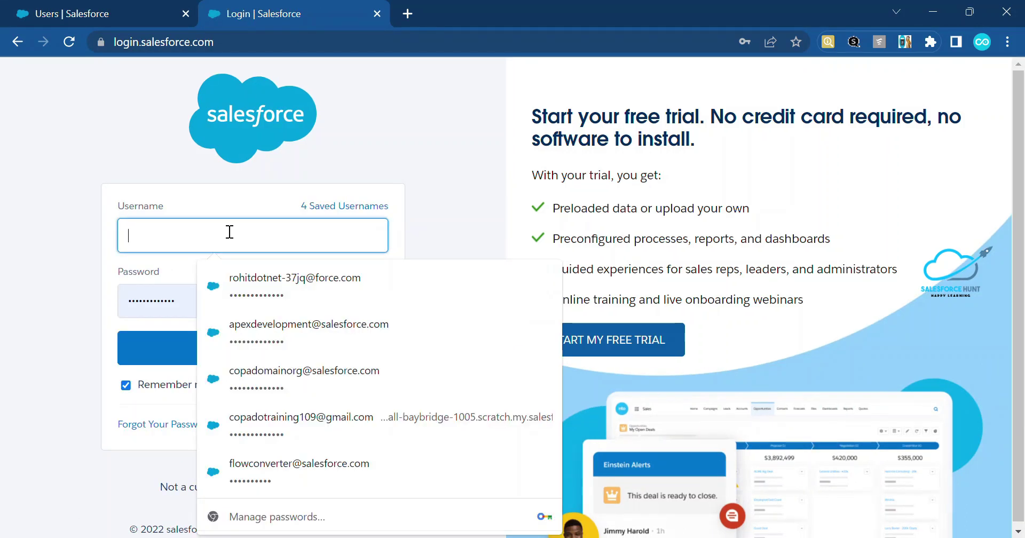
key(ctrl+v)
key(ctrl+a)
key(BackSpace)
click(93, 15)
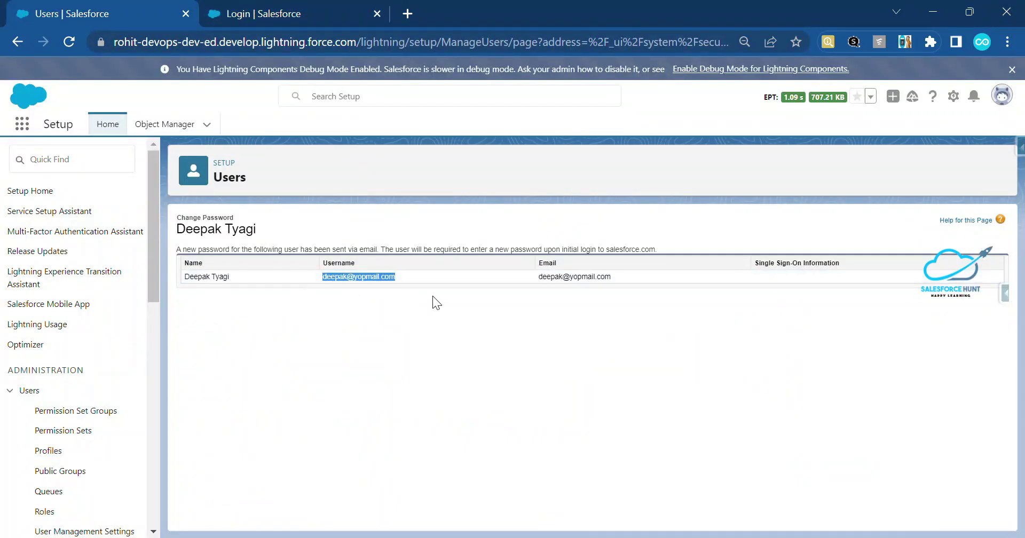
click(413, 287)
triple_click(379, 277)
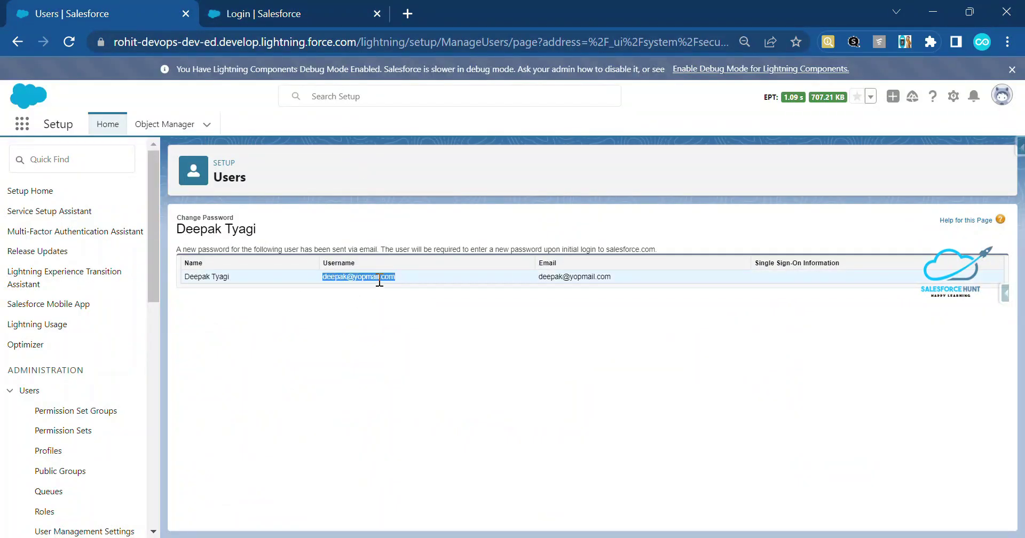
key(ctrl+c)
click(256, 13)
key(ctrl+v)
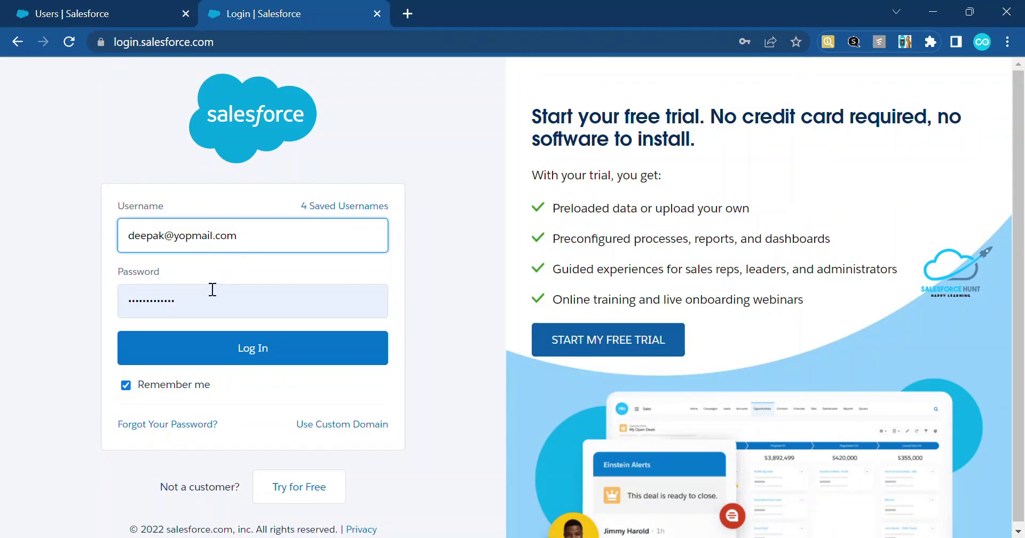
Replace the saved password with the new one and log in.
click(162, 289)
key(ctrl+a)
text(••••••••••)
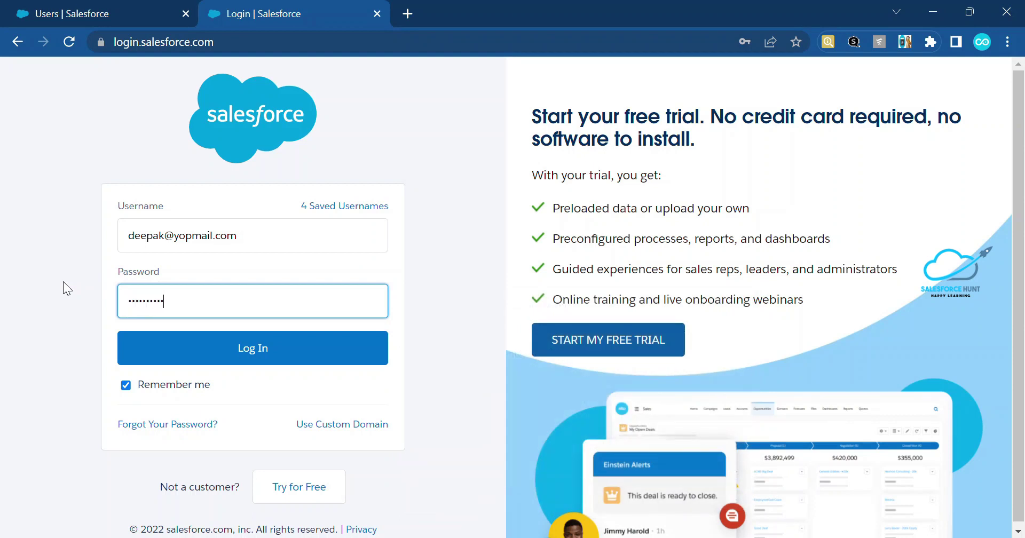
click(160, 354)
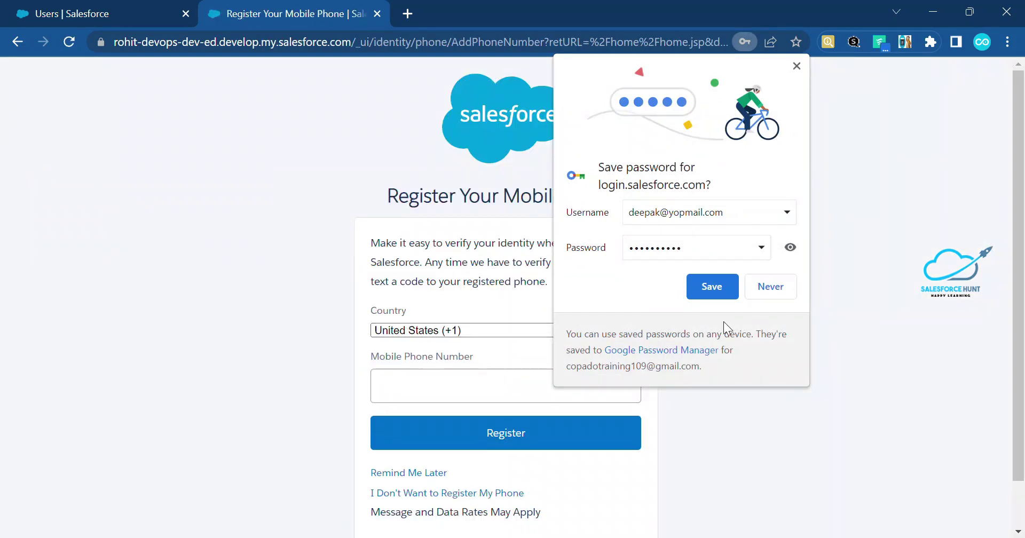
Decline saving the password in the browser and skip mobile phone registration.
click(768, 288)
scroll(588, 398, down, 1)
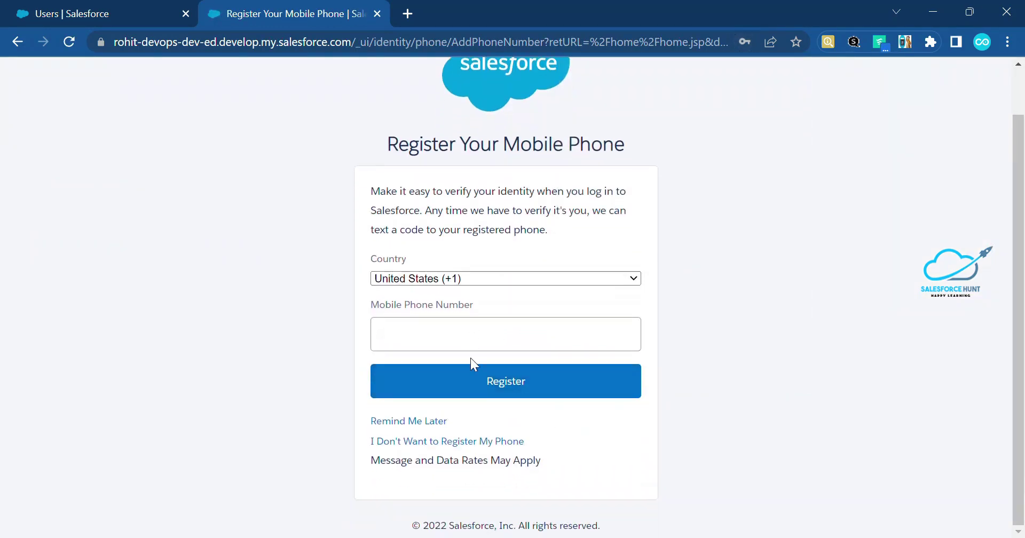
click(421, 444)
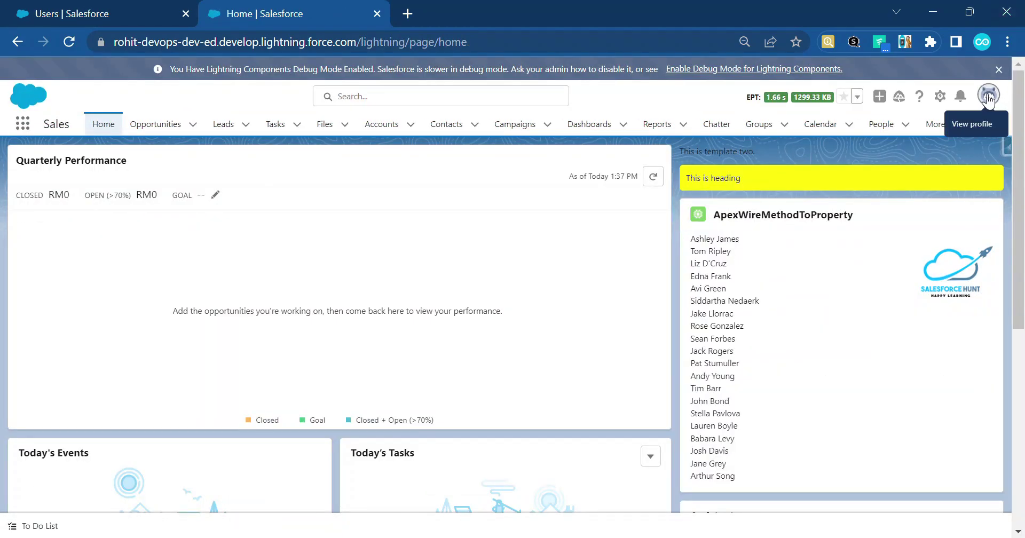
Check the current user's details in Salesforce Inspector, then close the inspector and the session tab.
click(988, 96)
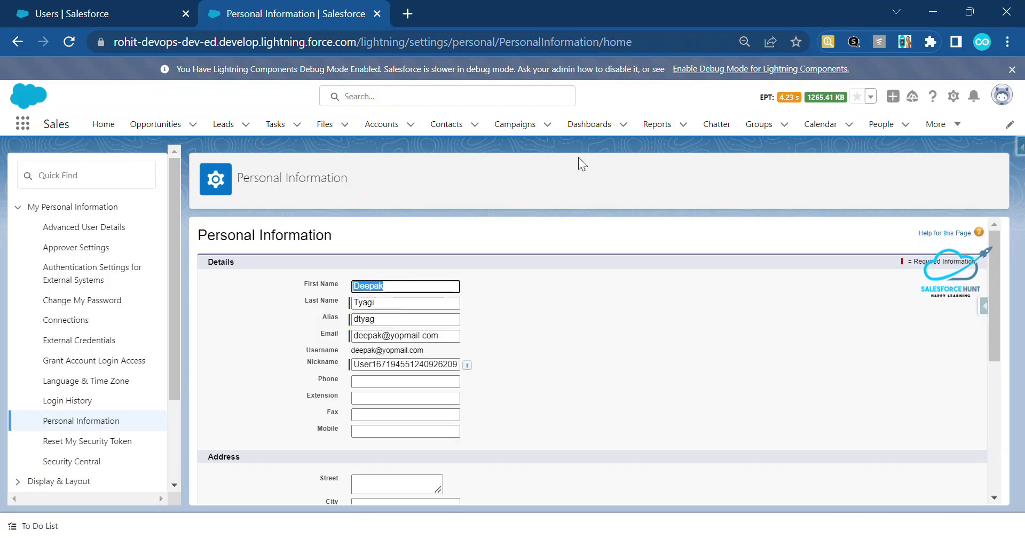
scroll(464, 388, down, 3)
scroll(470, 382, up, 3)
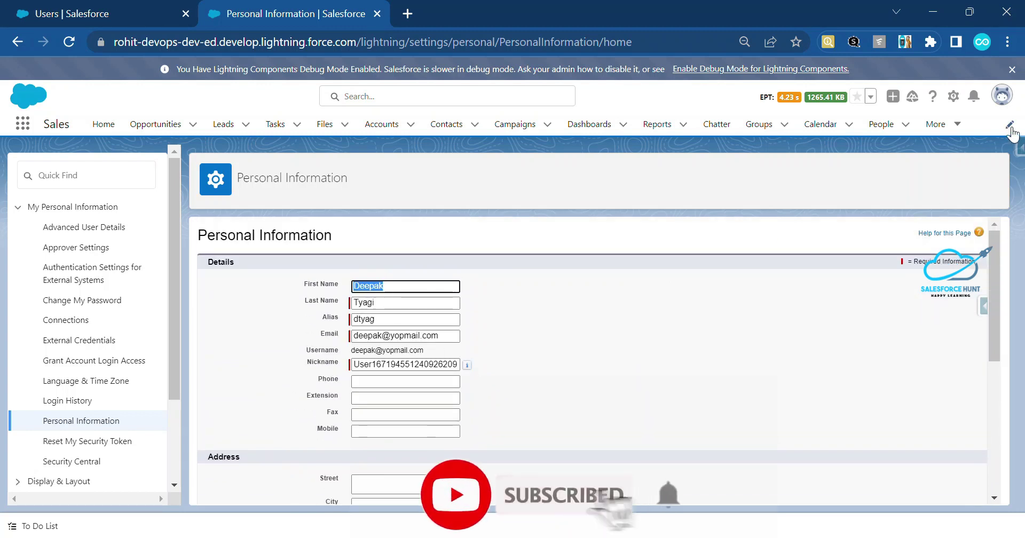
click(1019, 147)
click(903, 196)
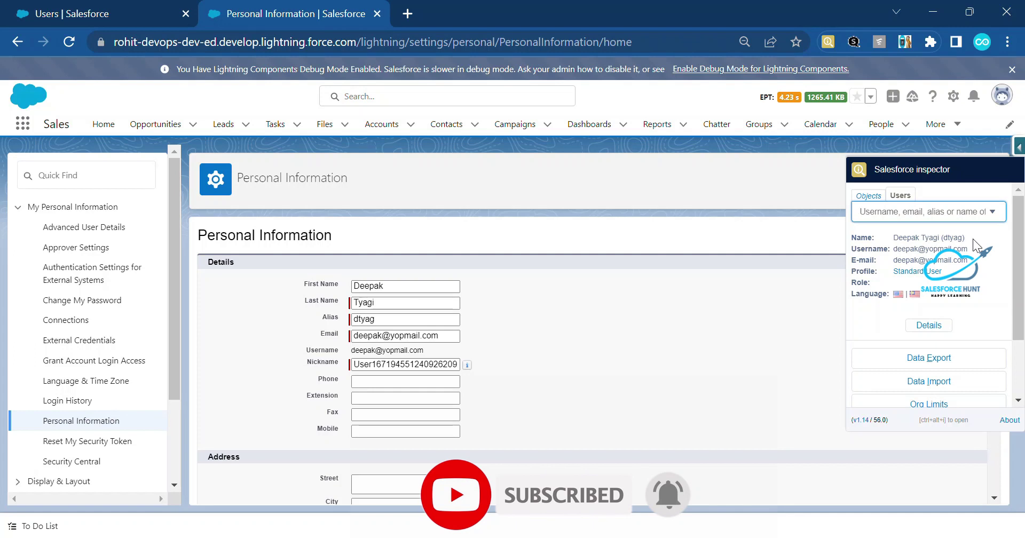
drag(976, 245, 855, 298)
click(943, 272)
drag(943, 272, 924, 238)
click(763, 231)
middle_click(257, 15)
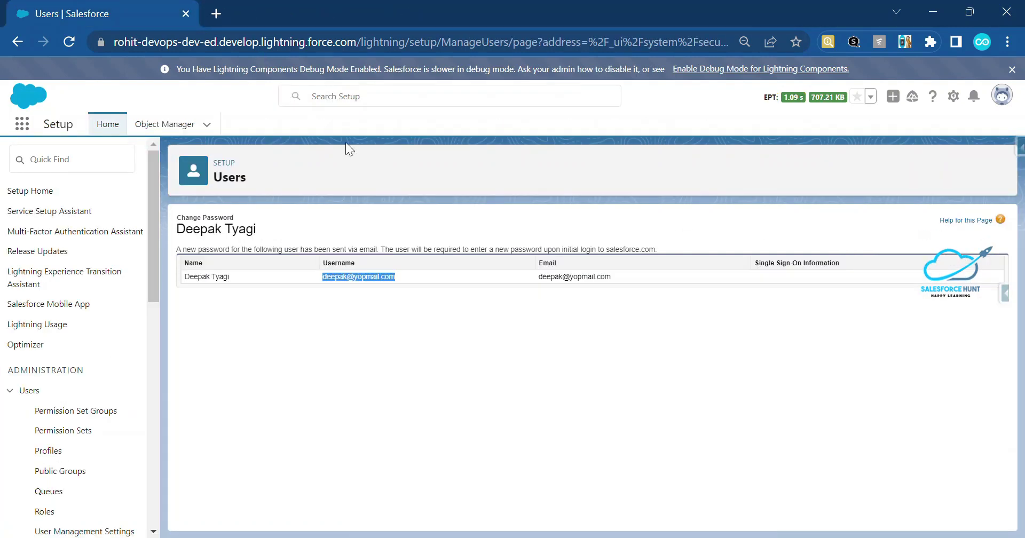